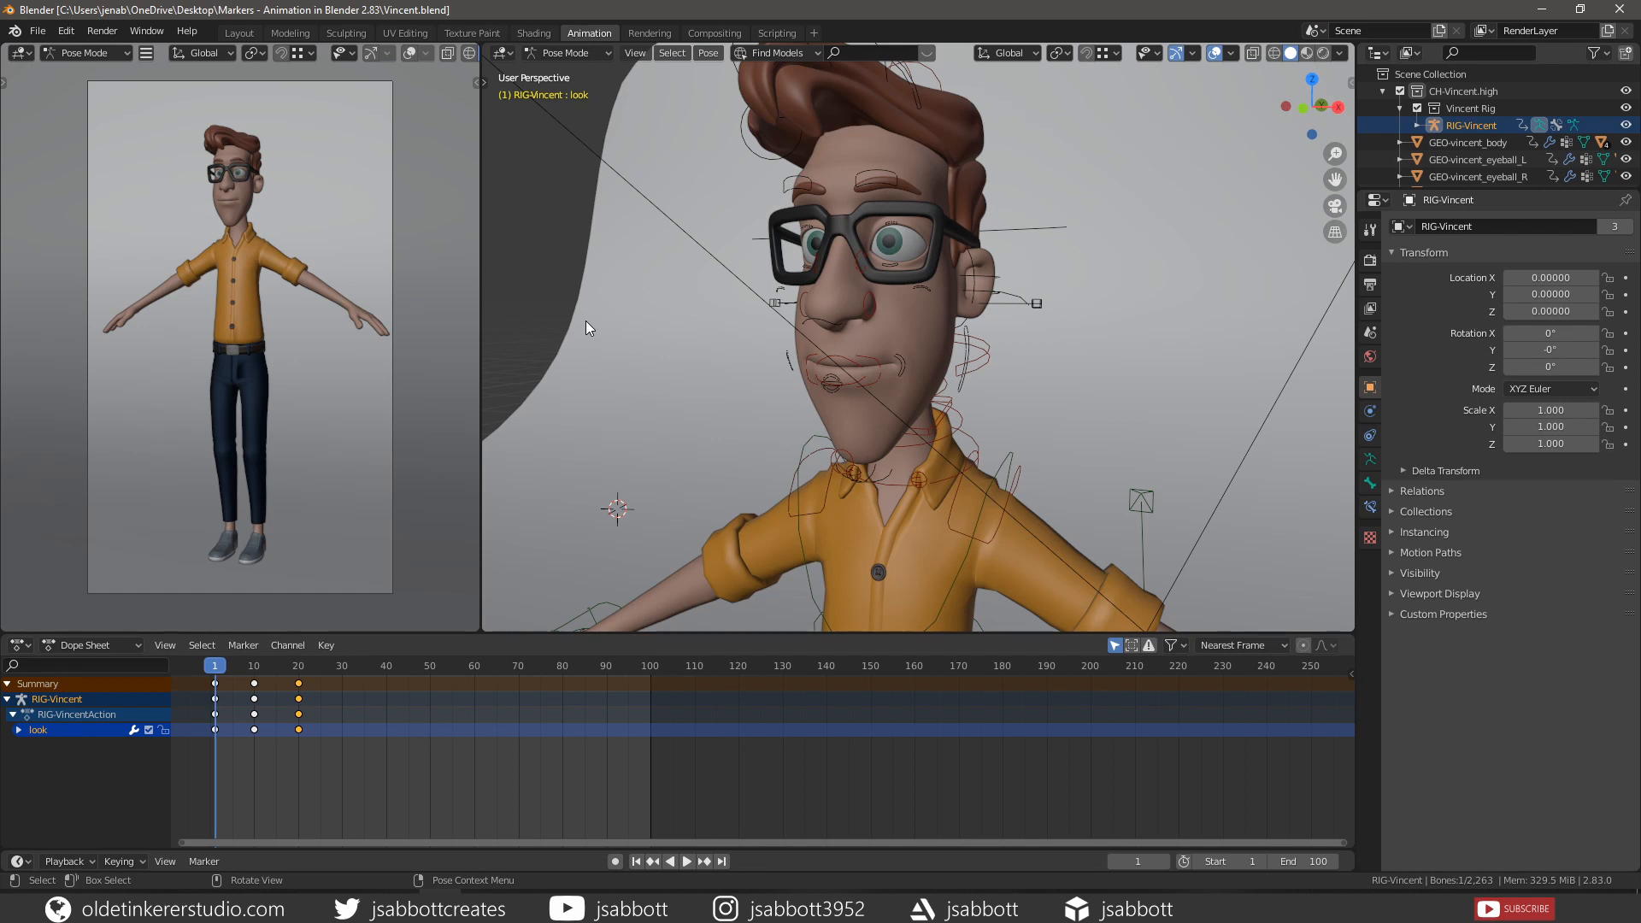
Add a marker at frame 1 in the Dope Sheet, and select and deselect it
key(m)
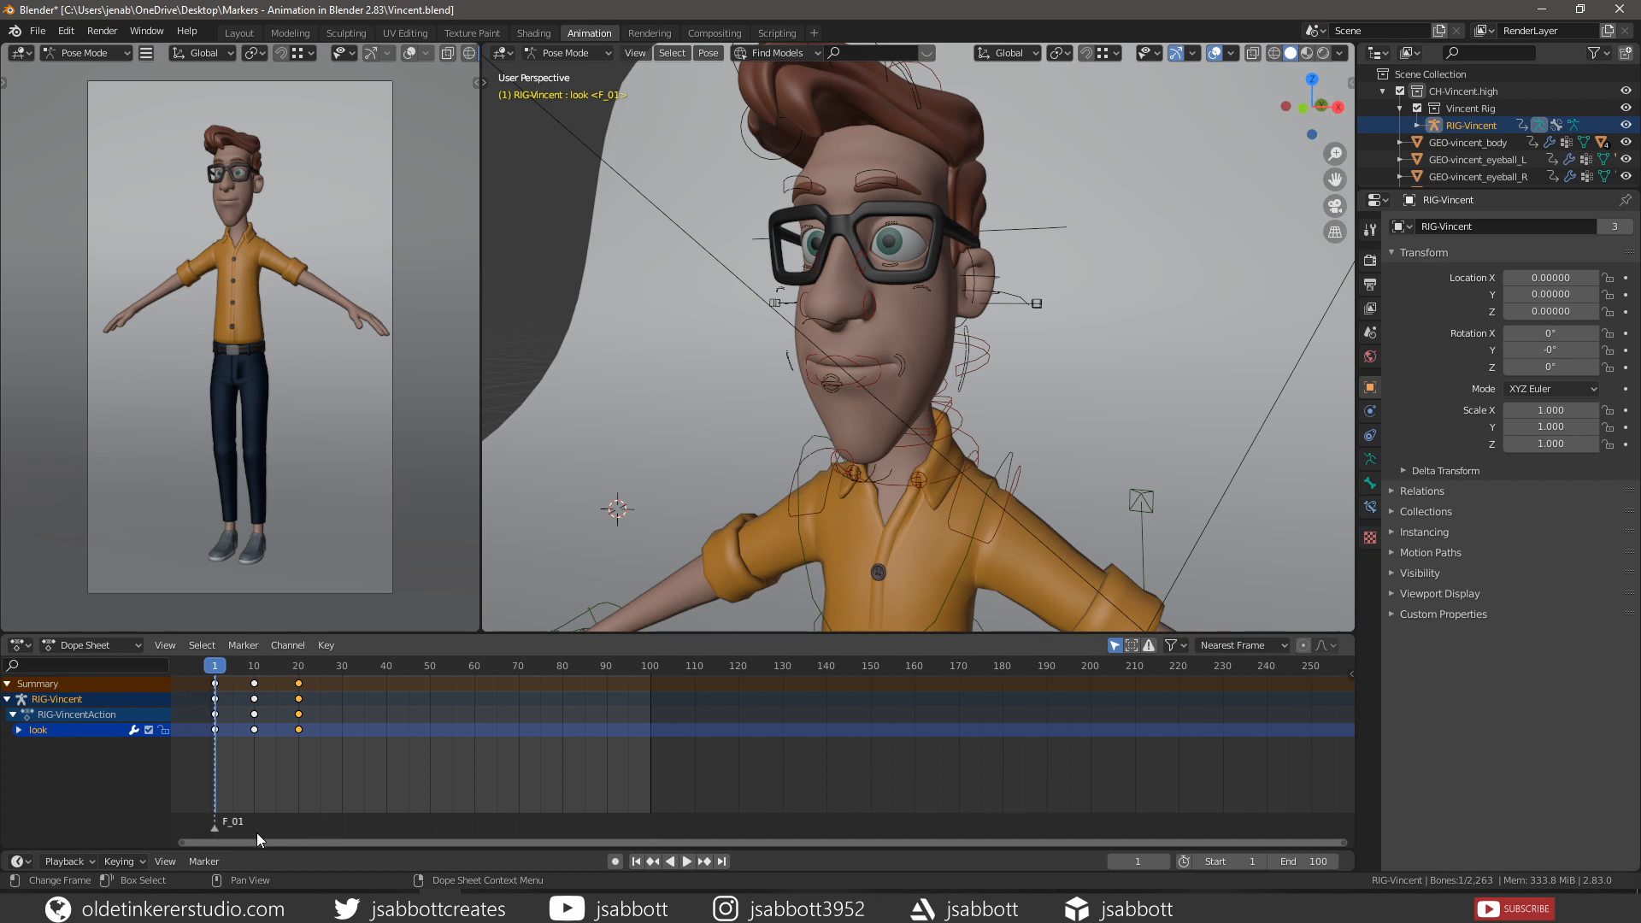
click(335, 827)
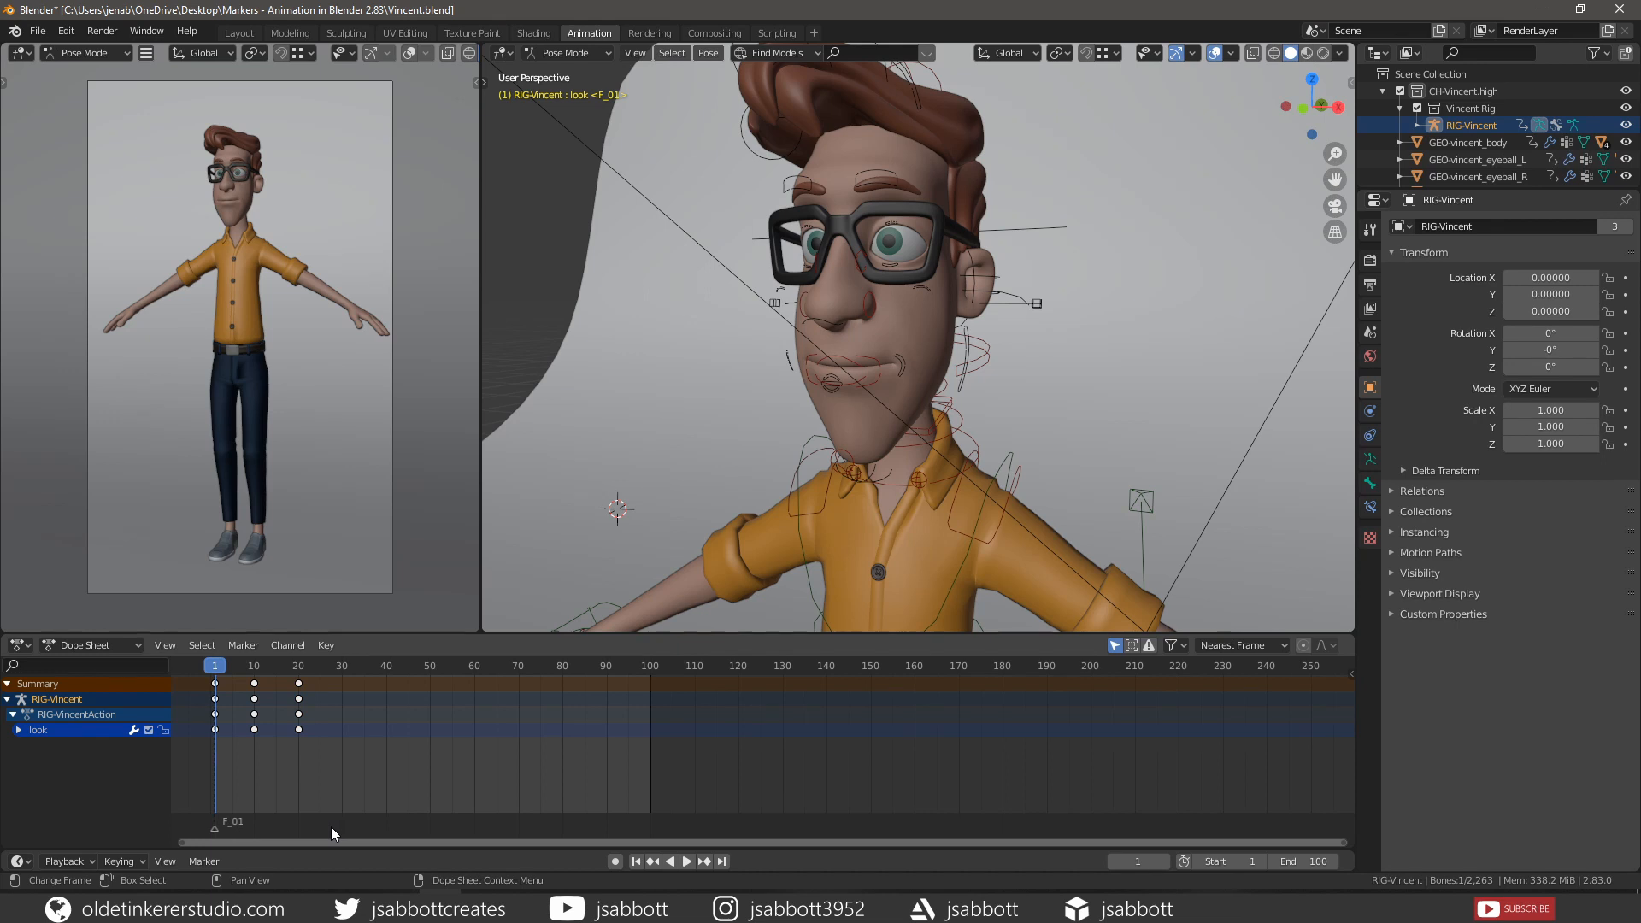
click(214, 827)
click(289, 826)
Add a marker at the frame 10 keyframe, and extend the selection to include the F_01 marker
key(Up)
key(m)
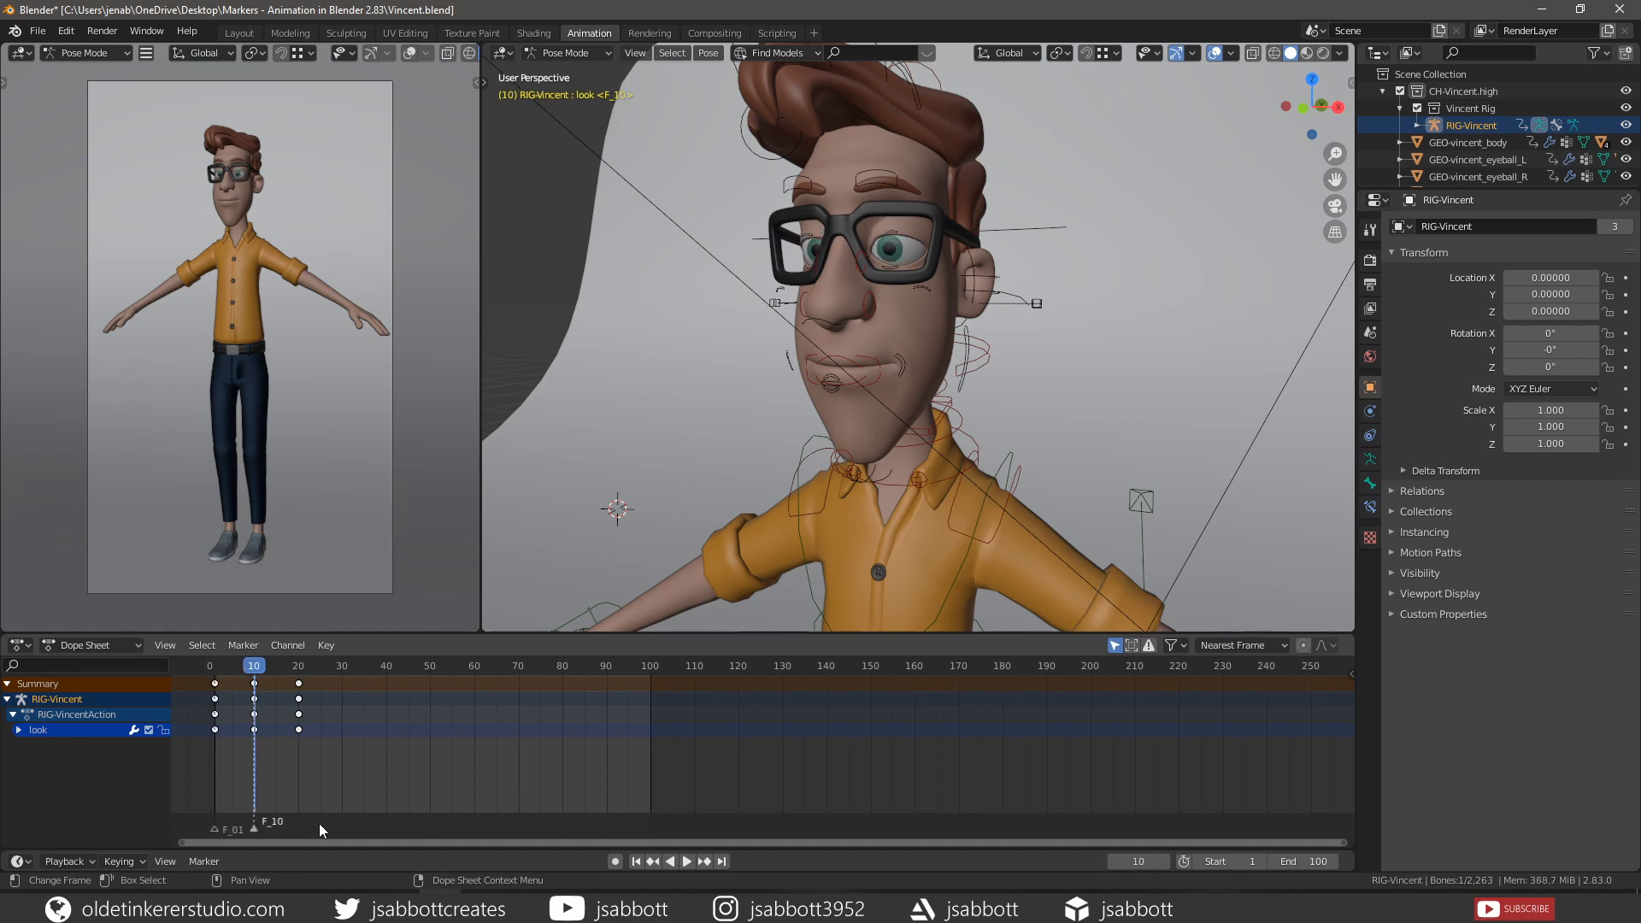
shift+click(214, 829)
Play the animation up to the last keyframe and add a marker at frame 20
key(space)
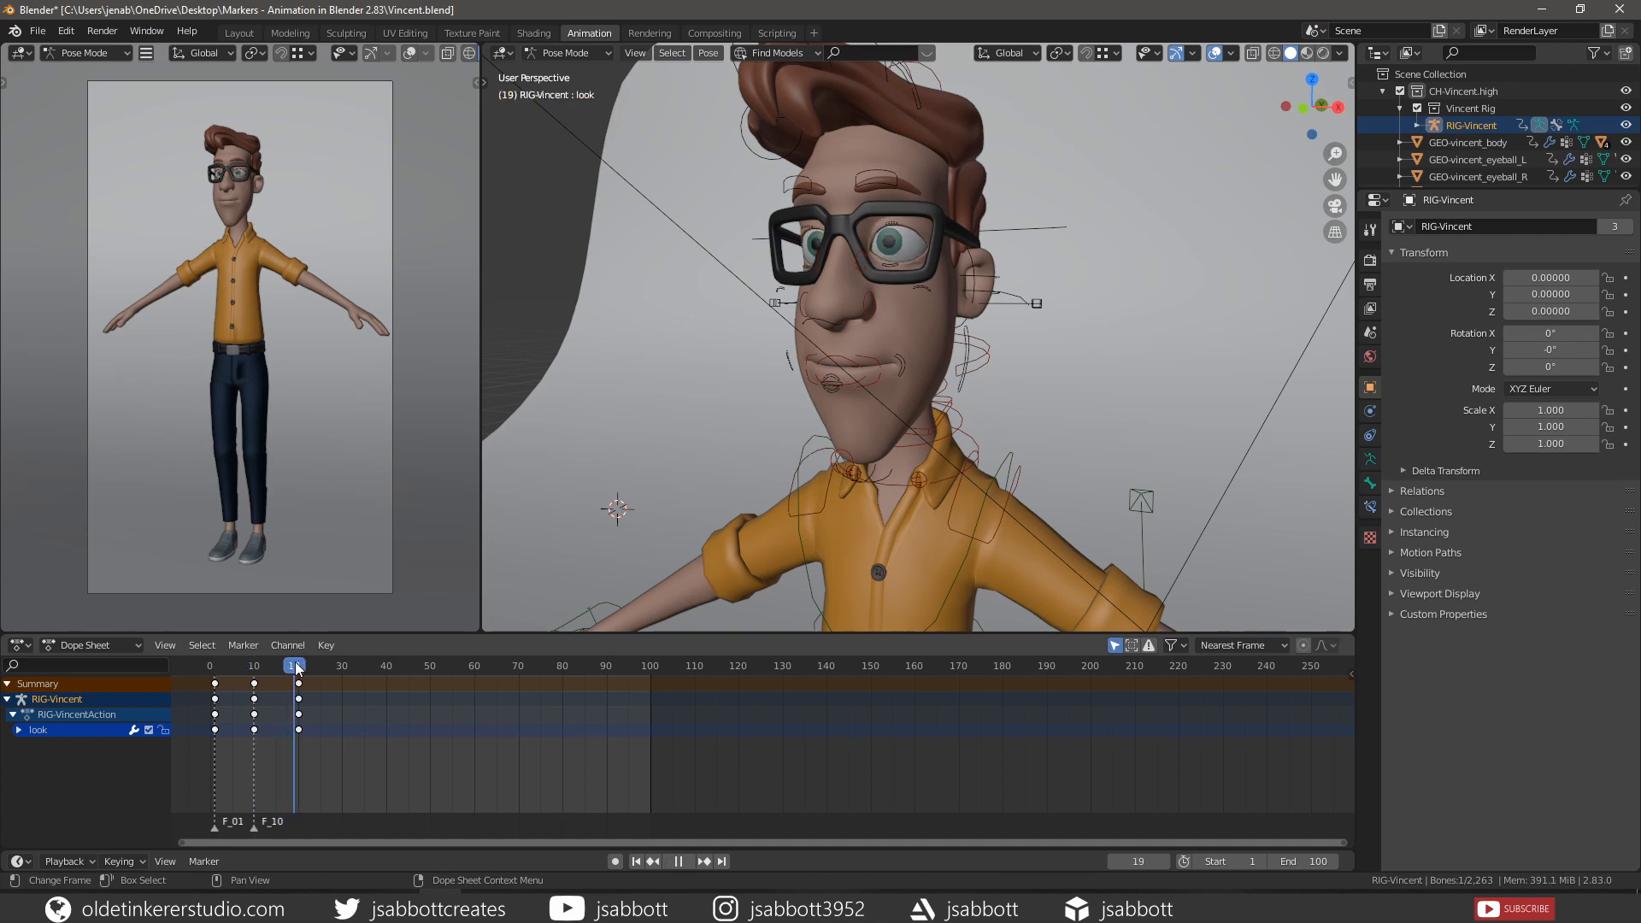
key(space)
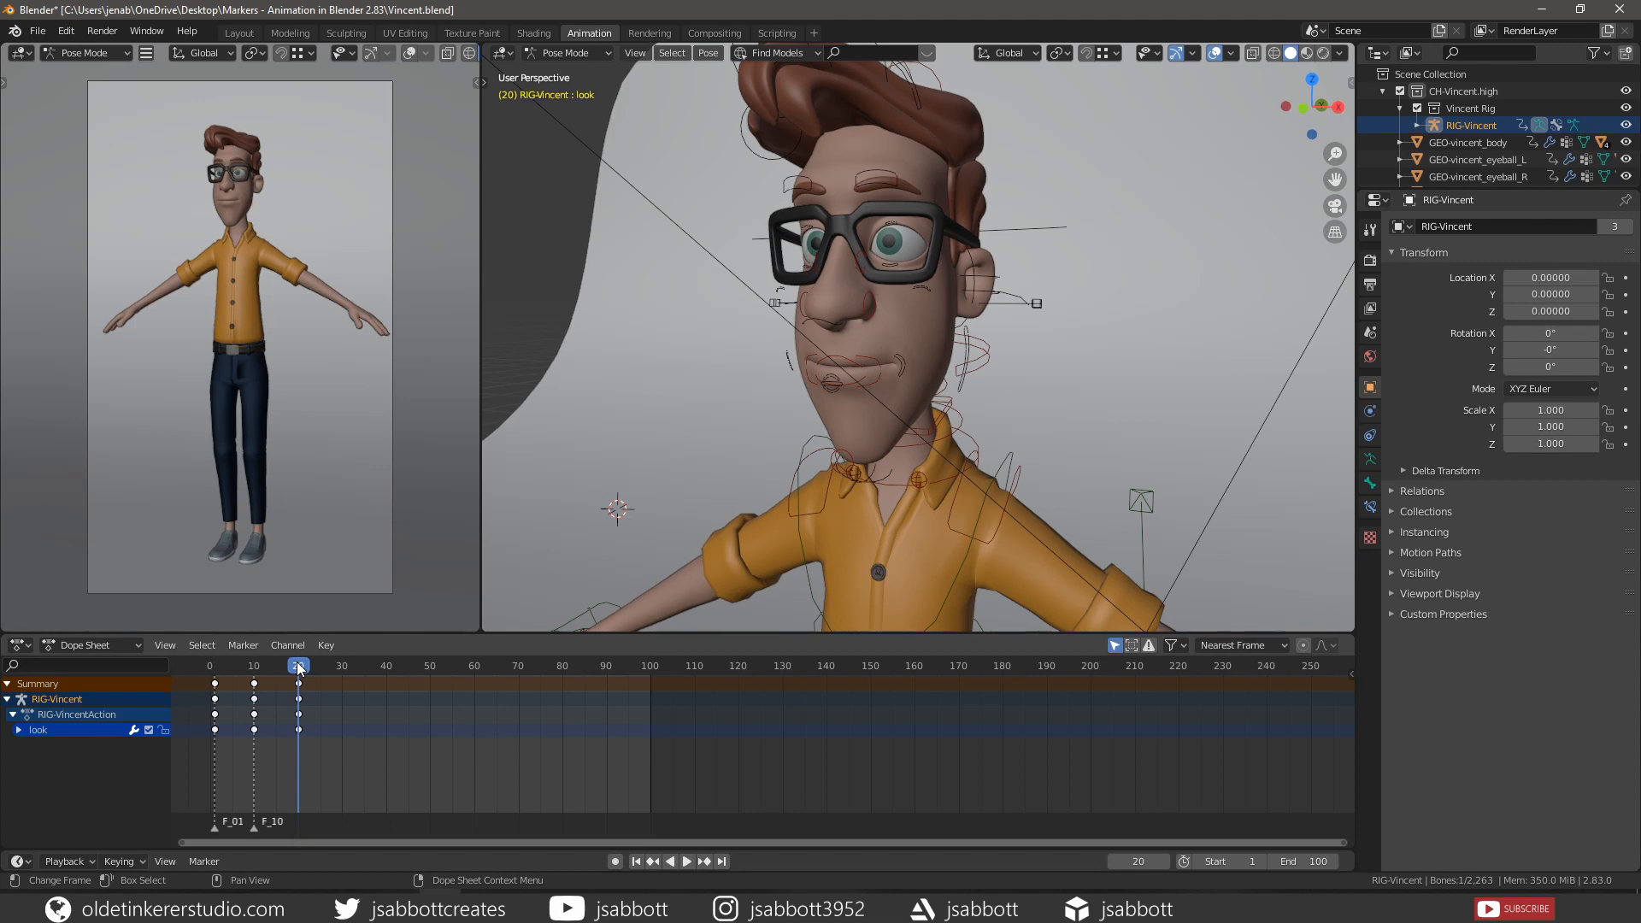
key(m)
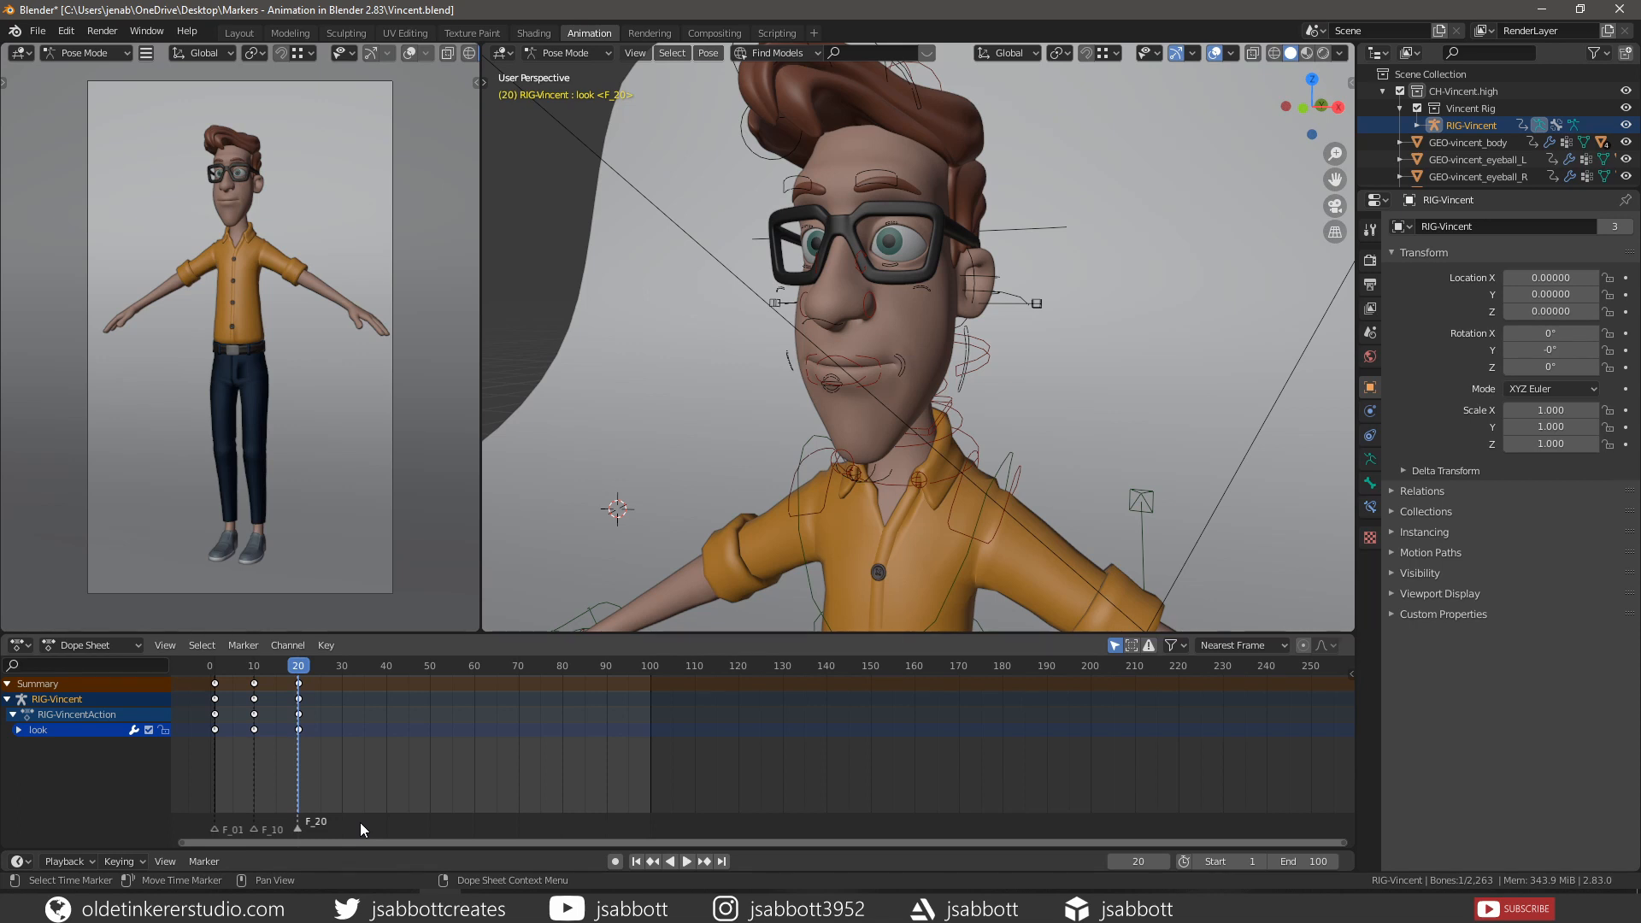
Select all markers, clear the selection, and box-select the three markers from F_20 back to F_01
key(a)
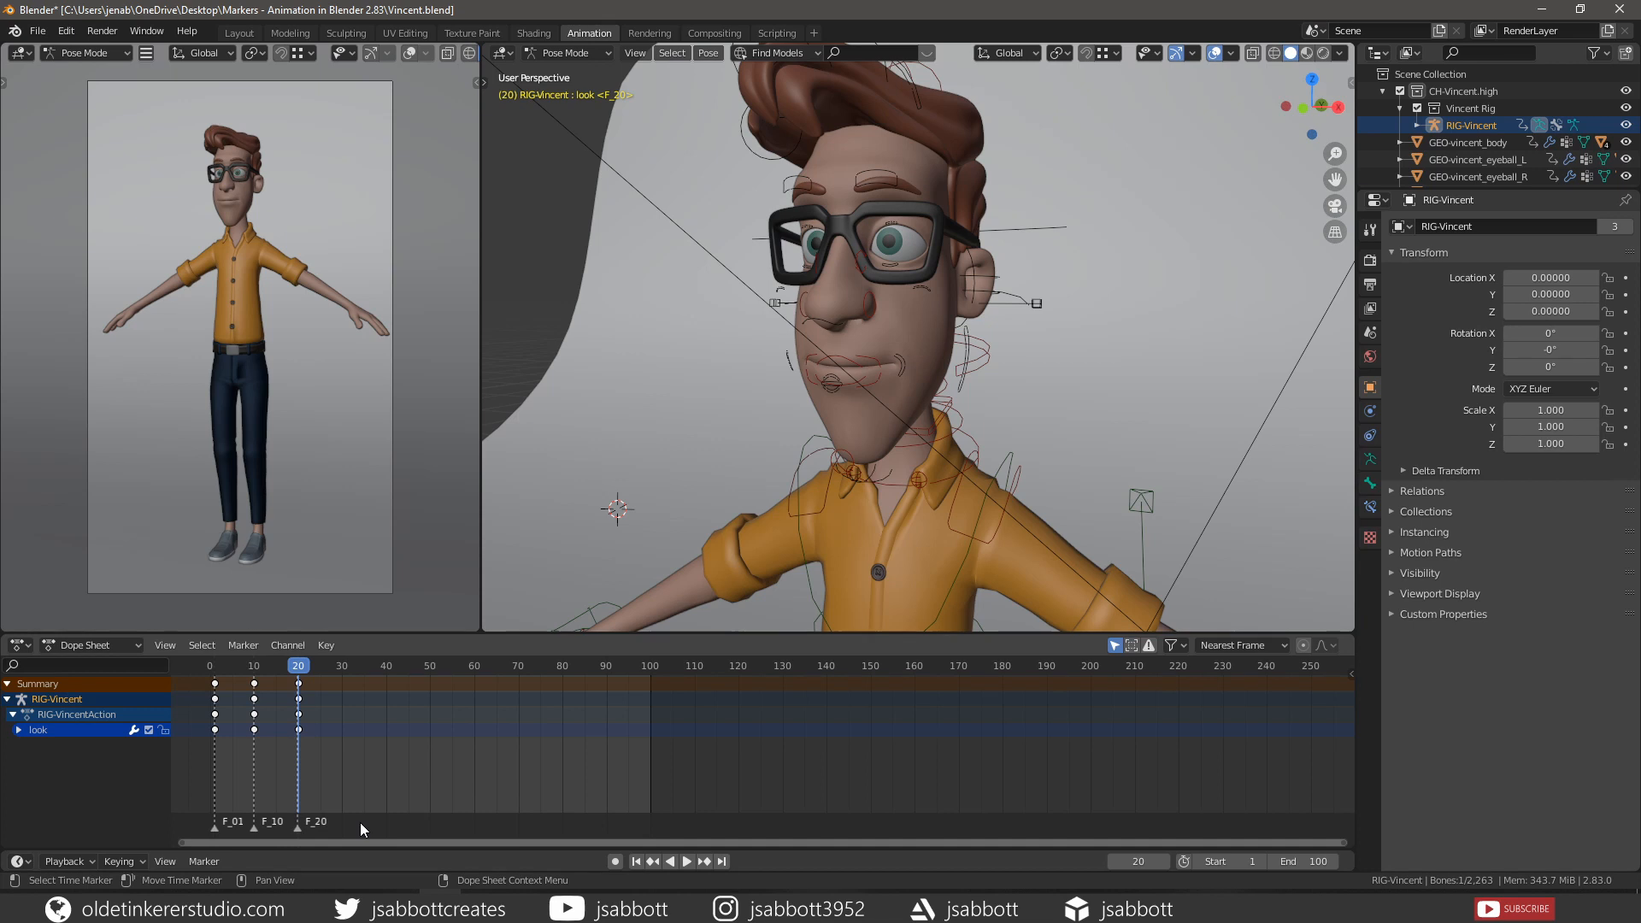
key(alt+a)
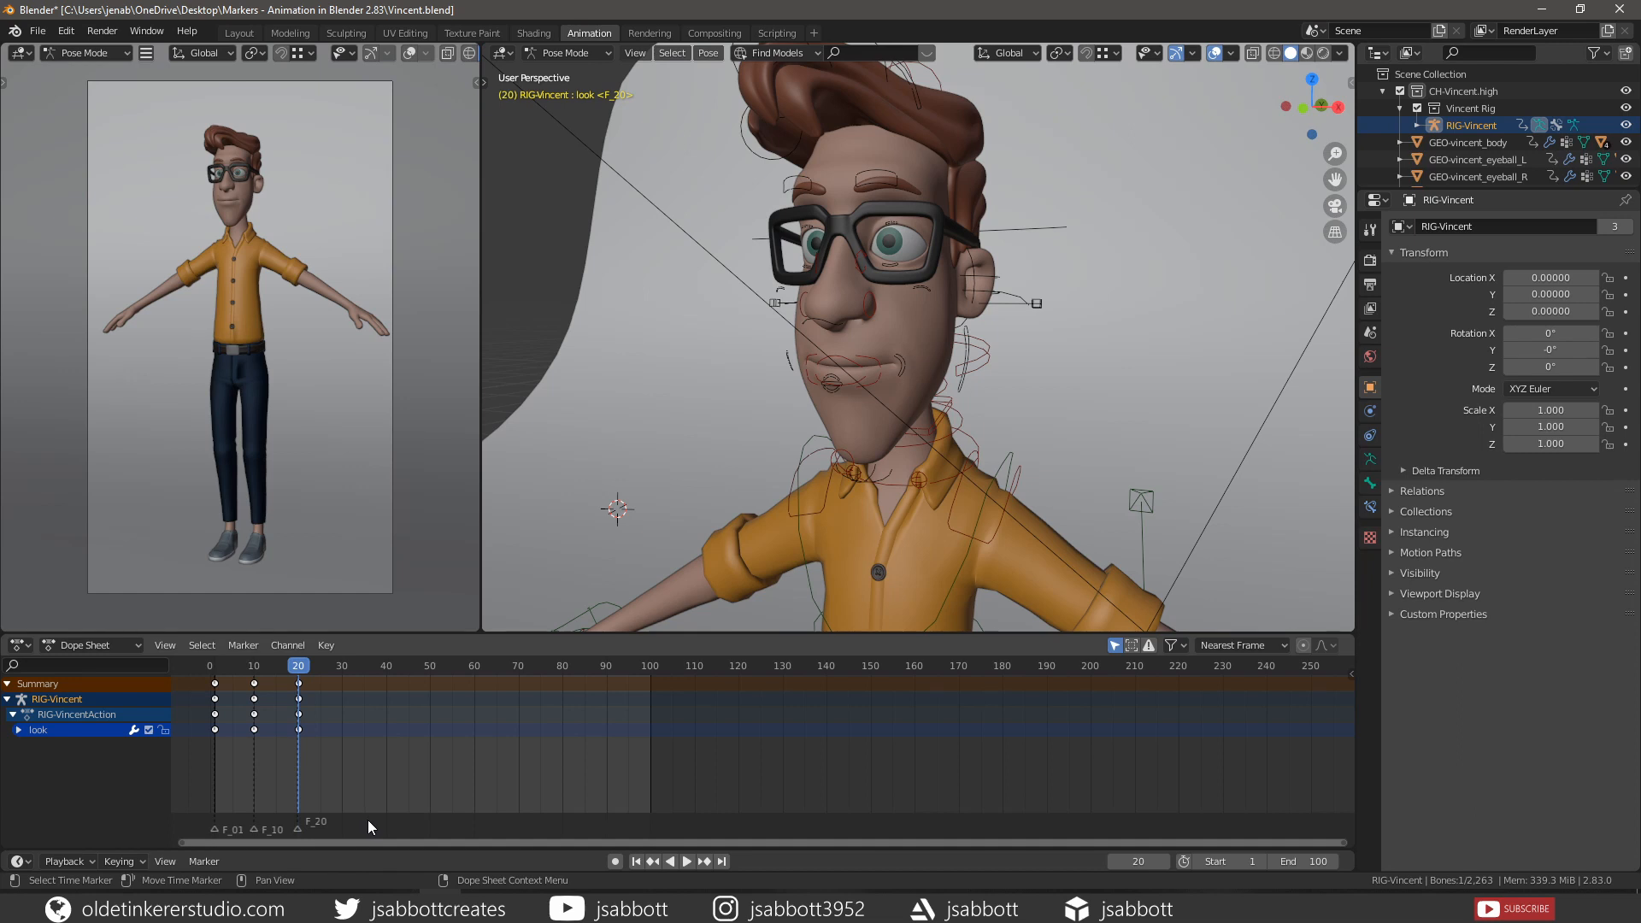
drag(367, 819, 333, 827)
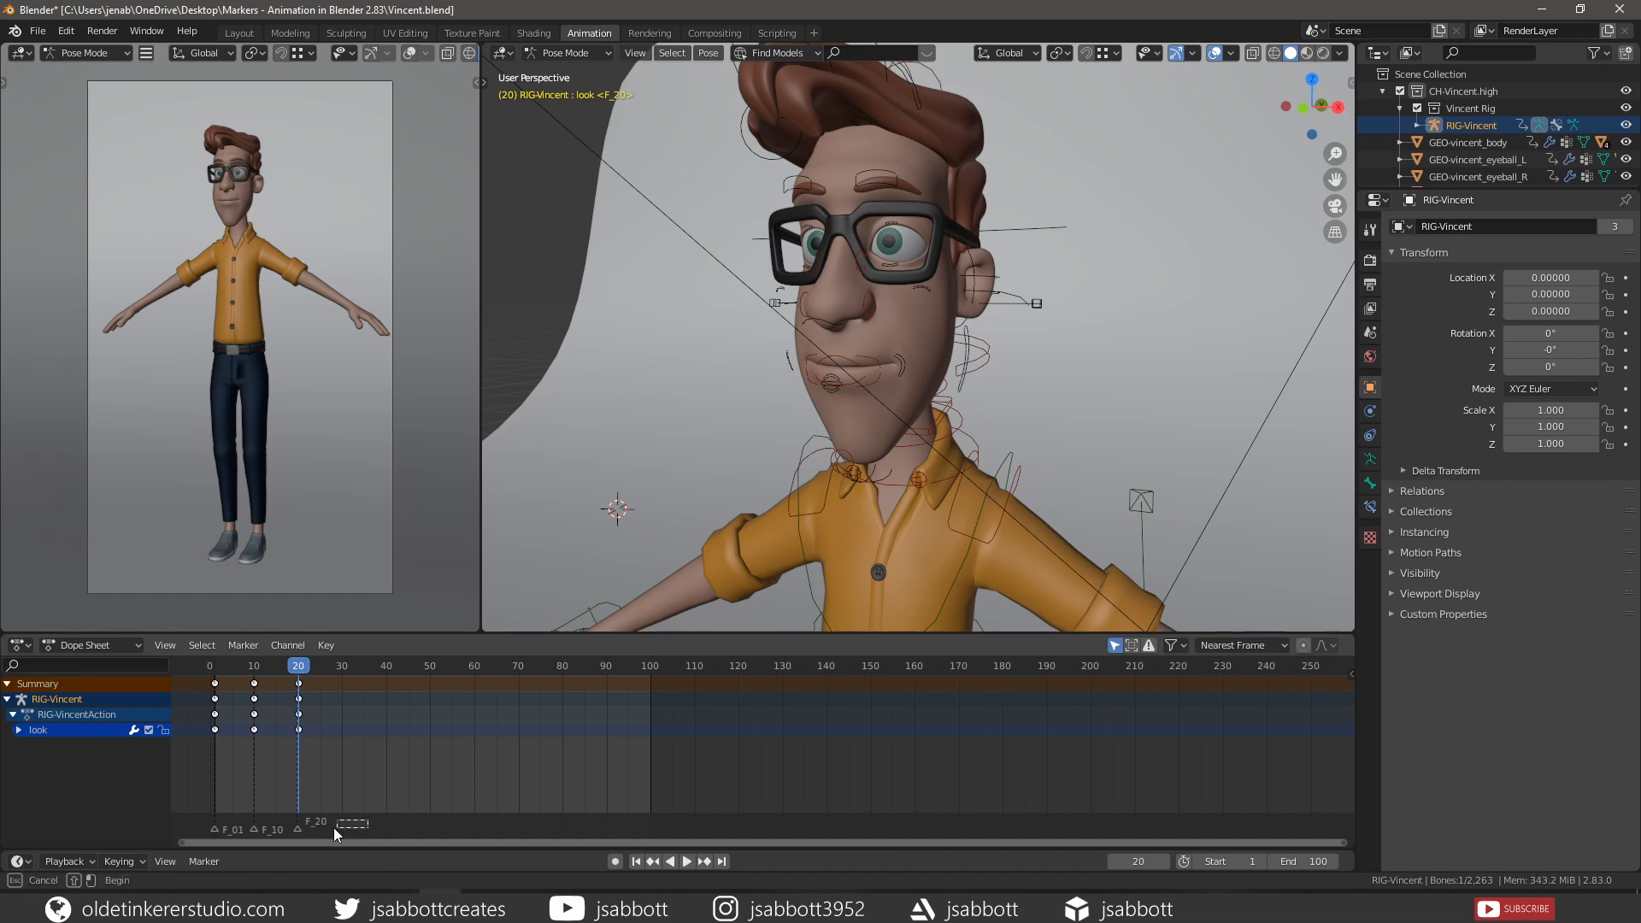
drag(234, 827, 198, 837)
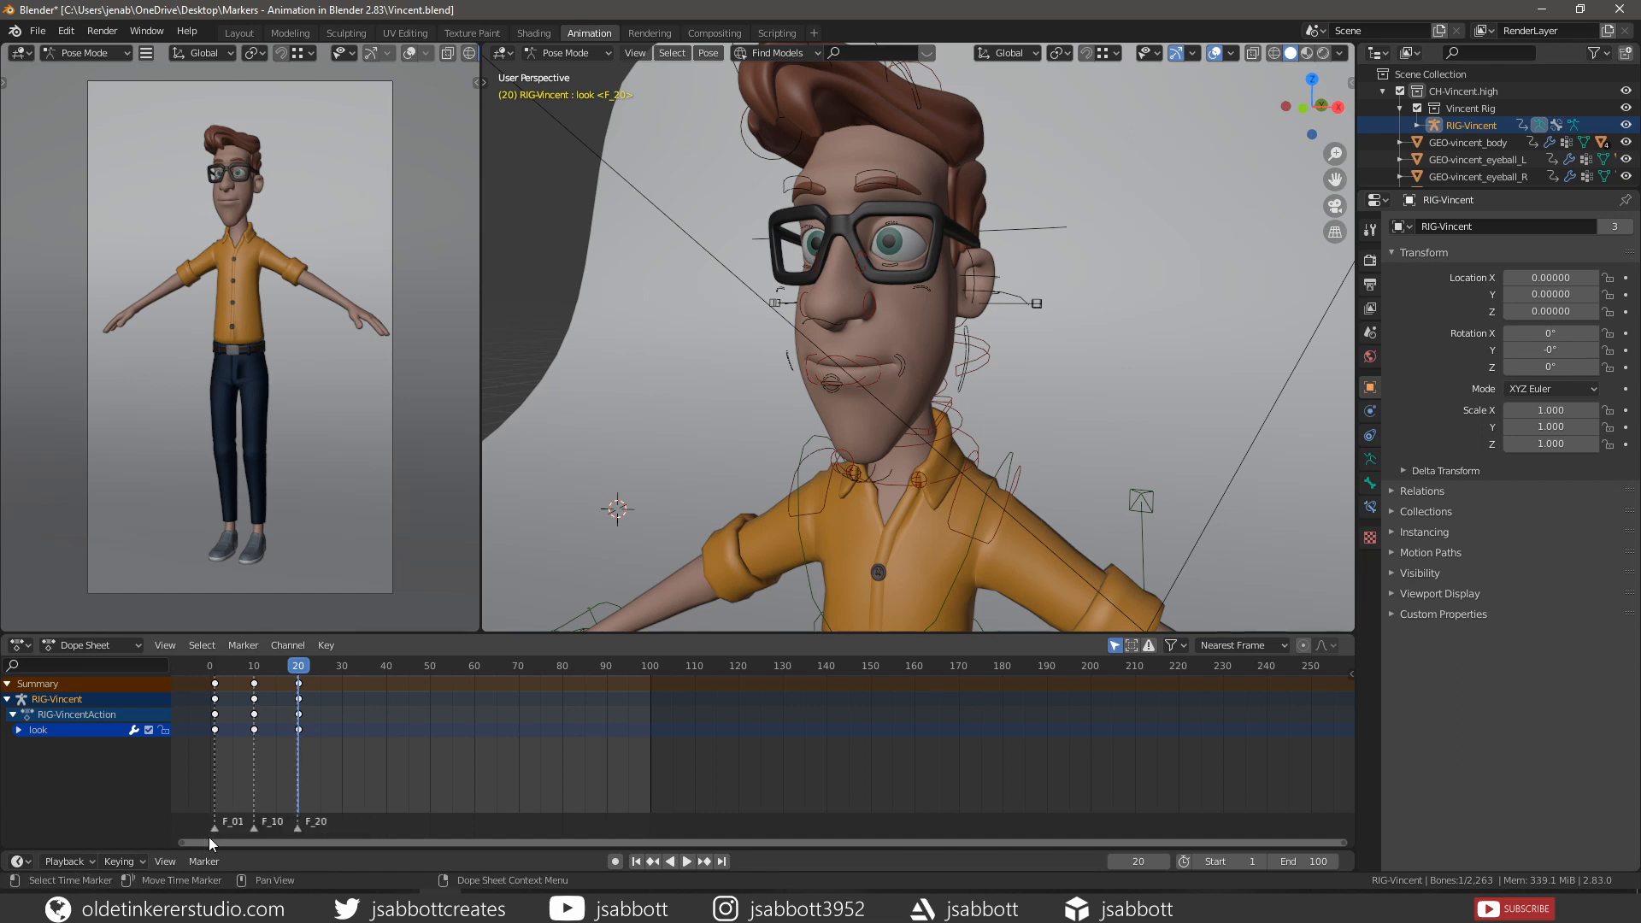
Duplicate the F_20 marker on its own and place the copy at frame 35
click(352, 829)
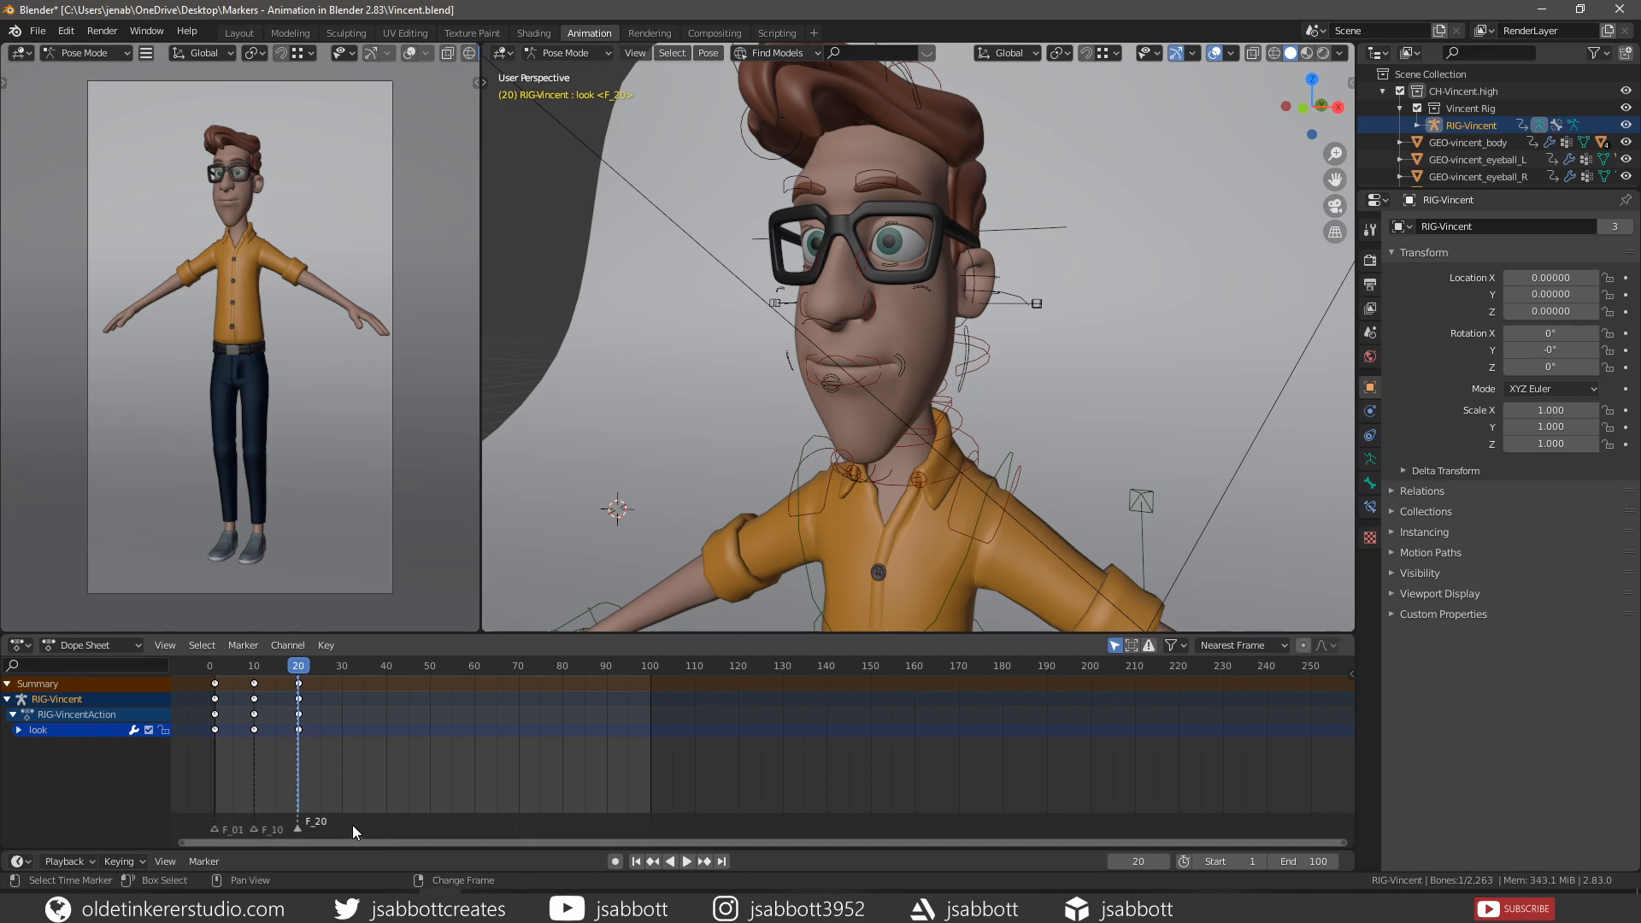
key(g)
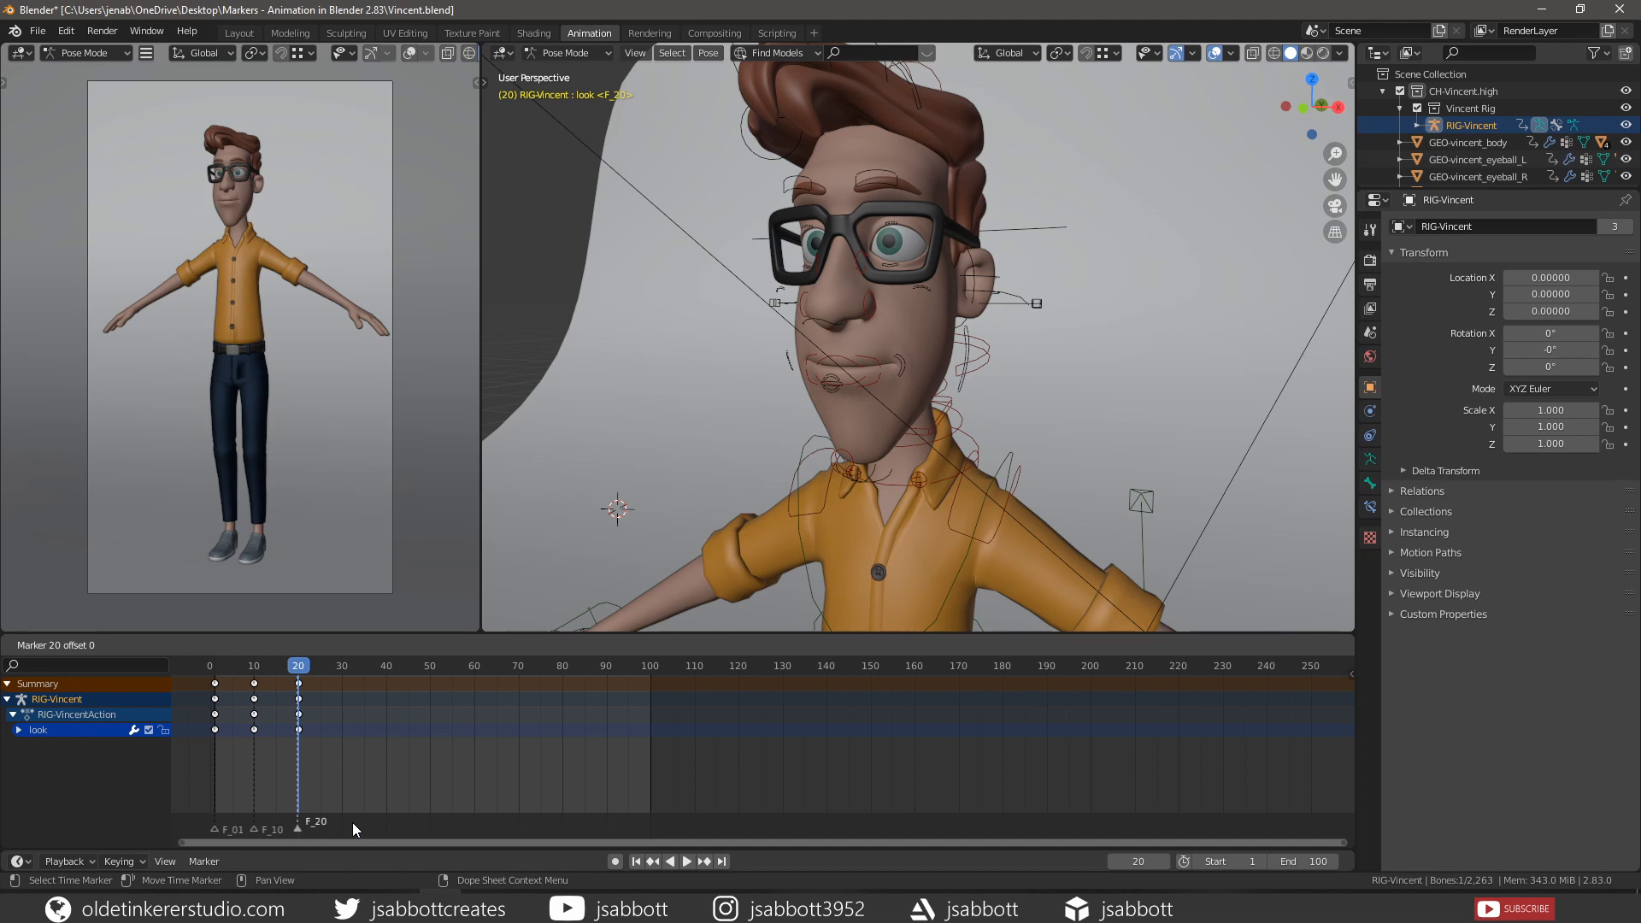
click(422, 822)
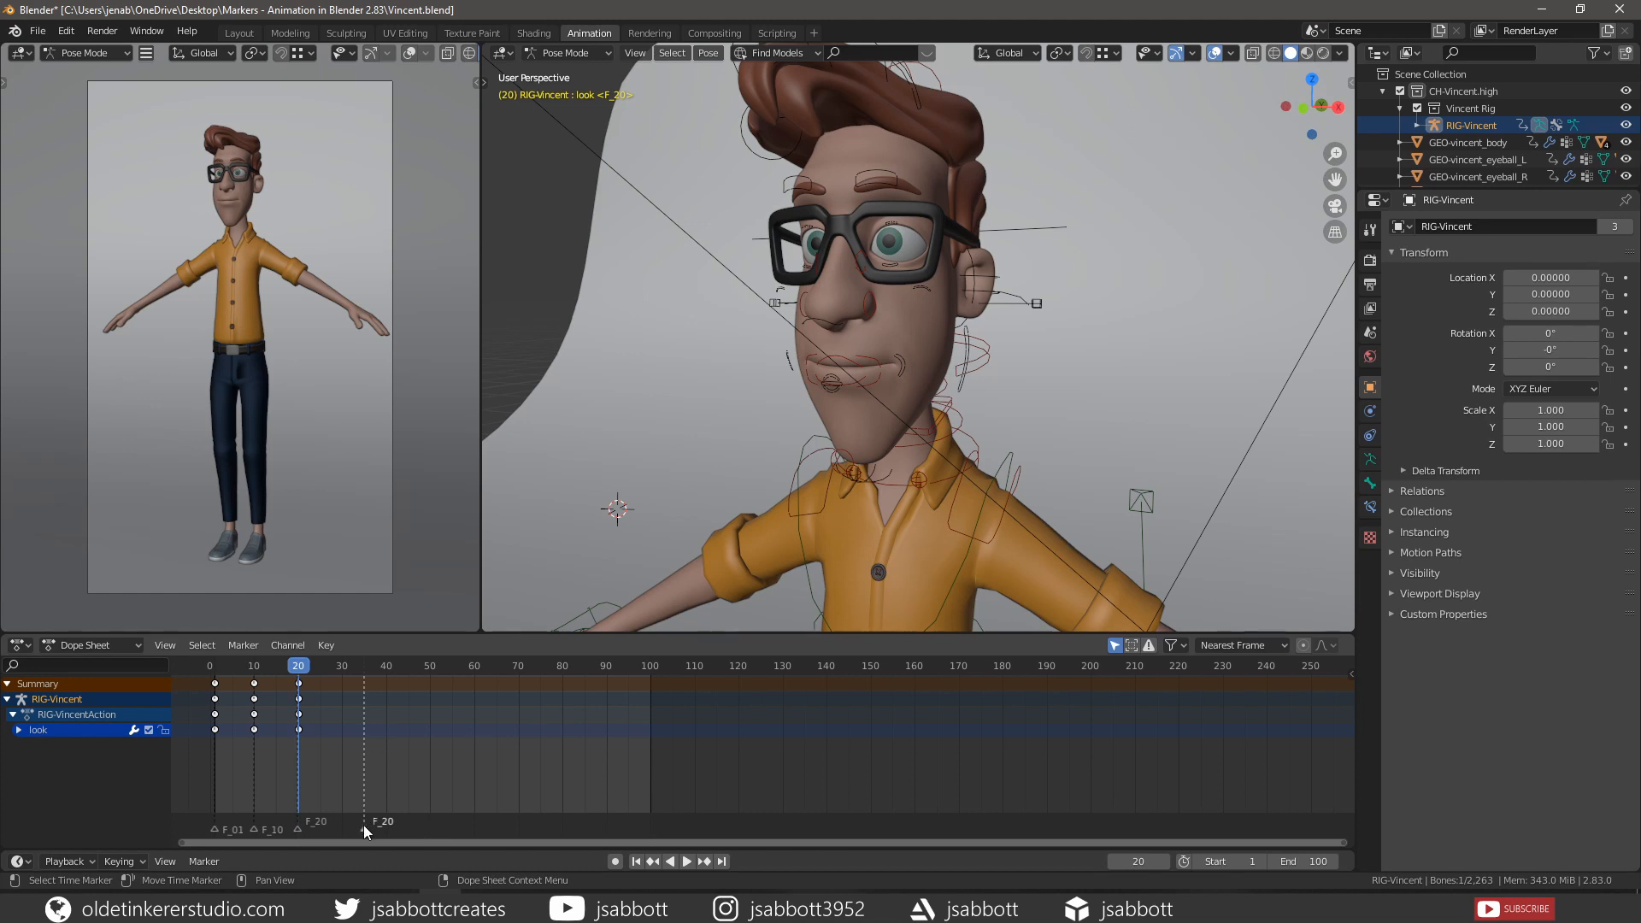
Try to duplicate the selected marker at frame 35 to Scene
click(244, 646)
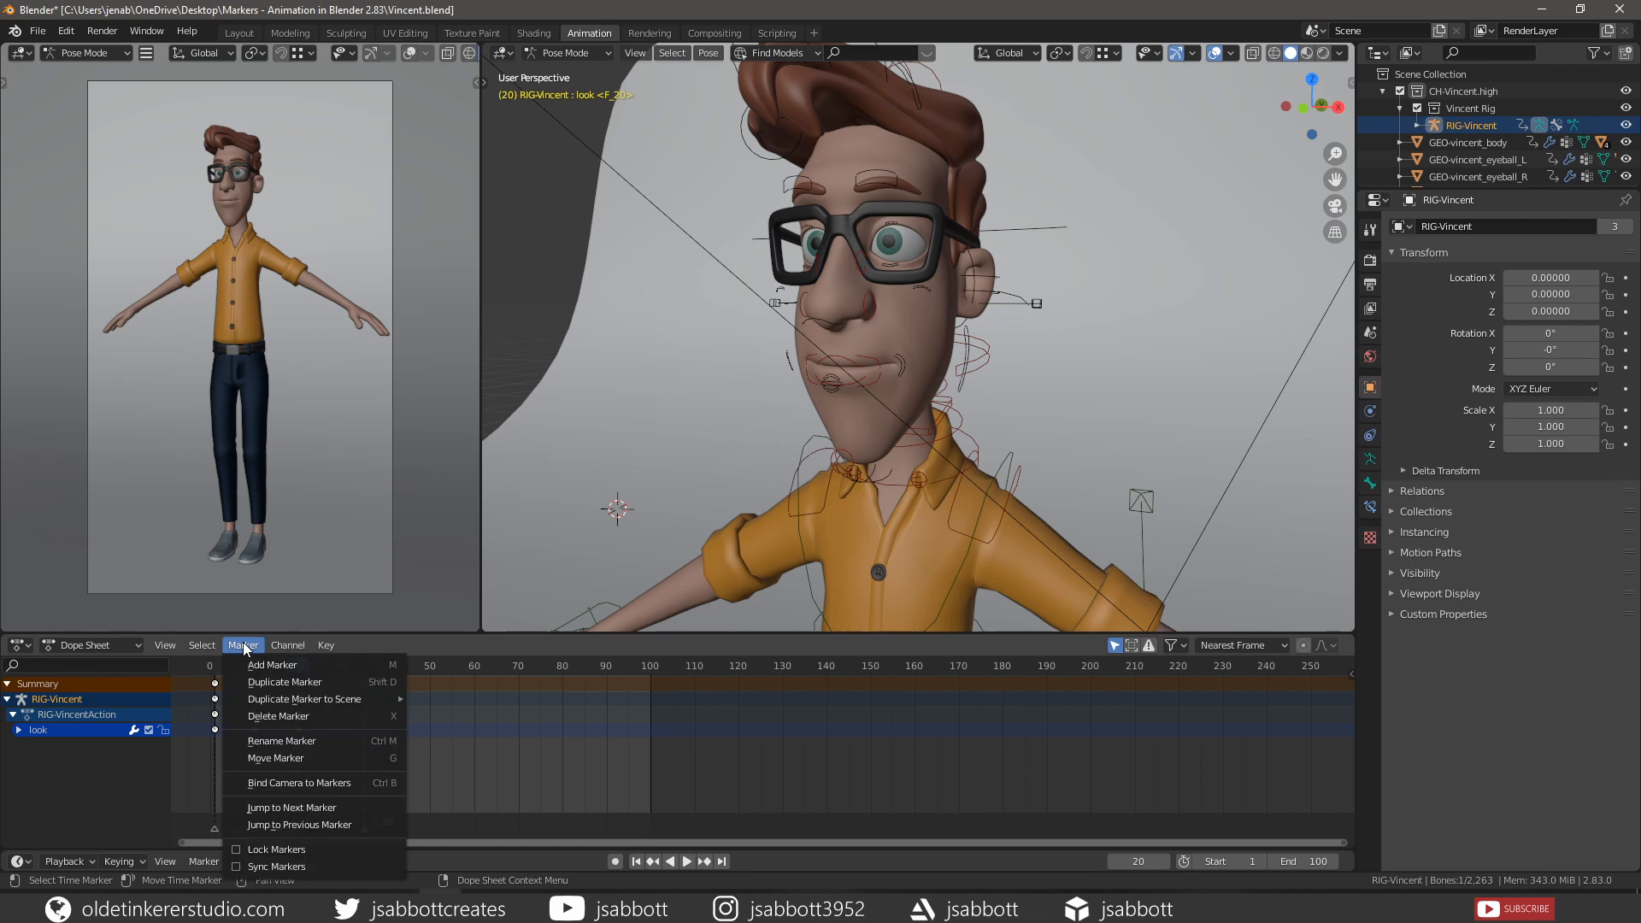
mouse_move(277, 701)
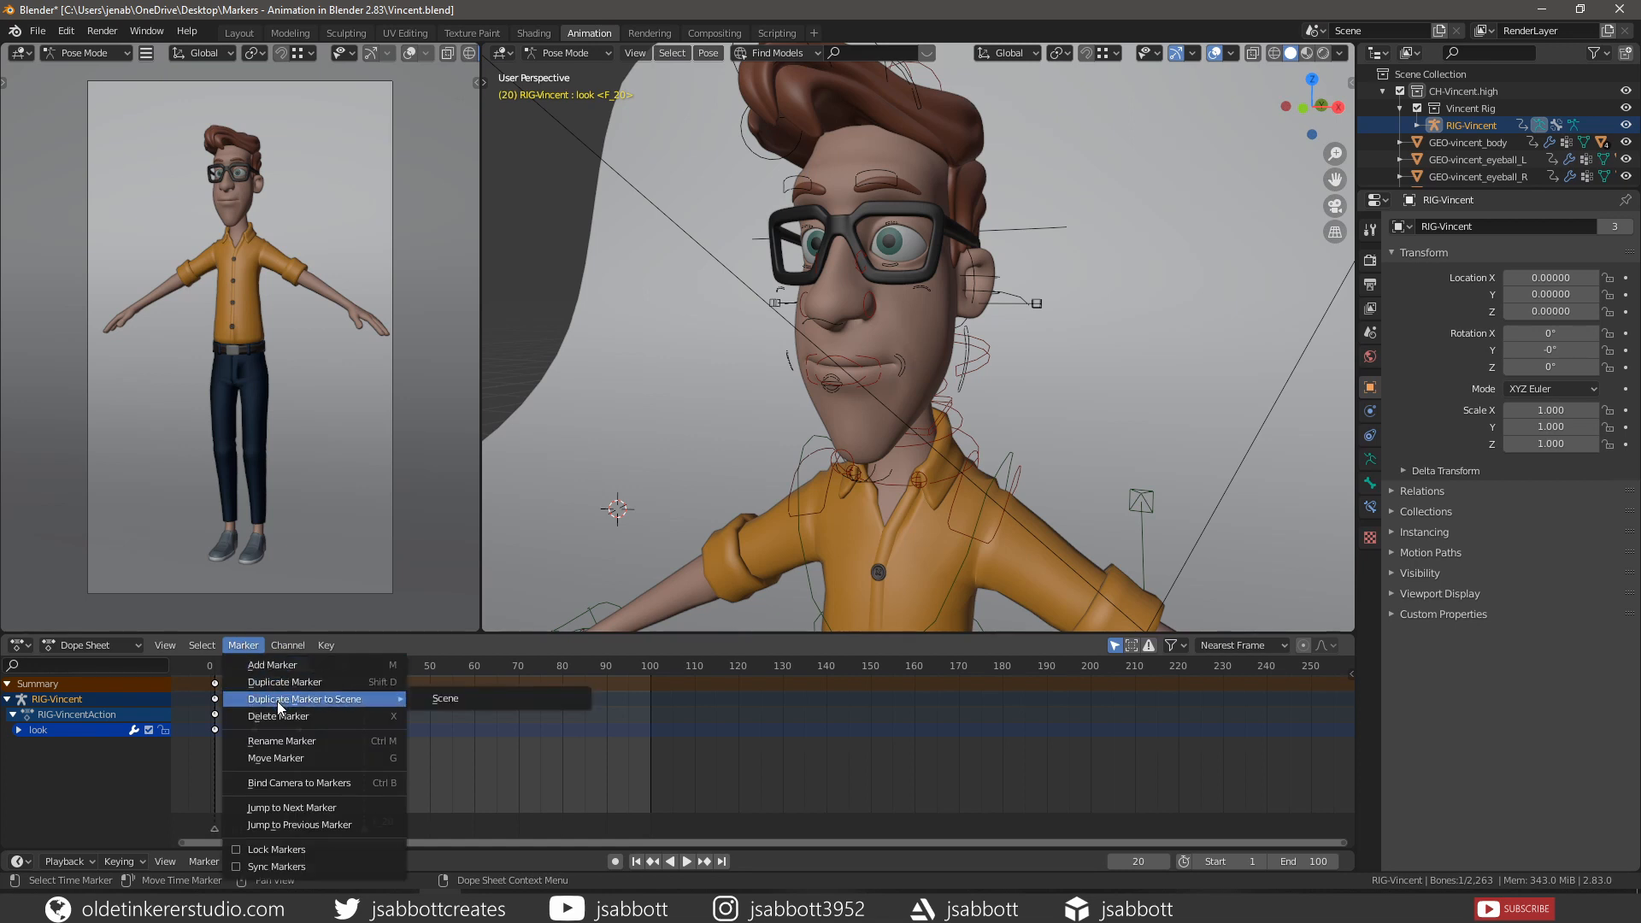
click(457, 699)
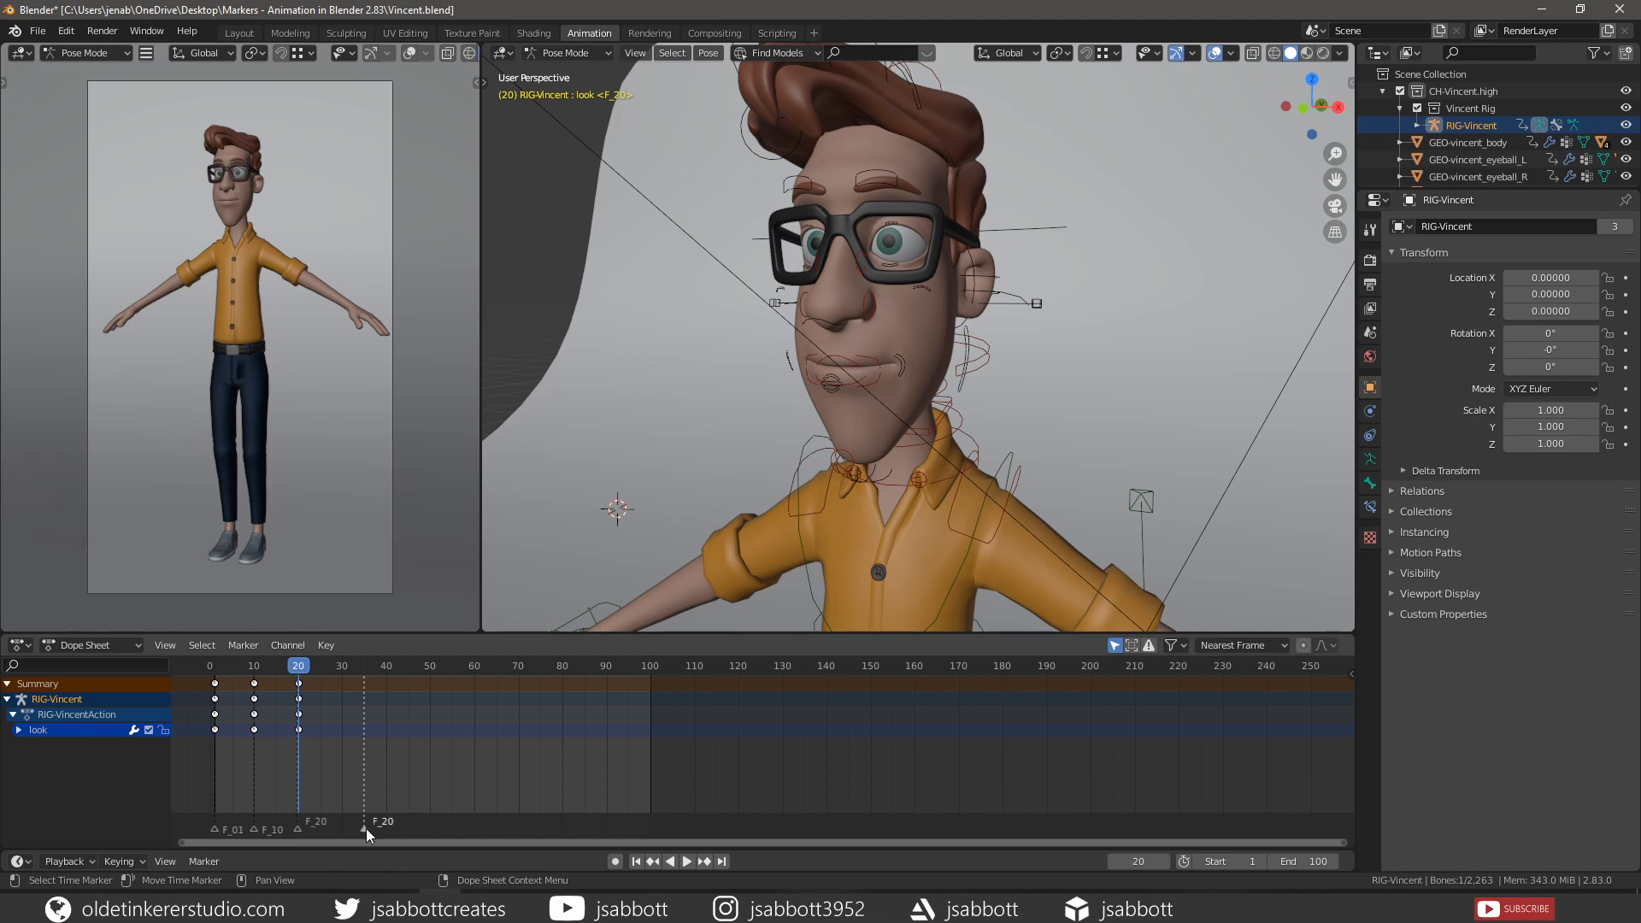
Delete the duplicate F_20 marker at frame 35
key(x)
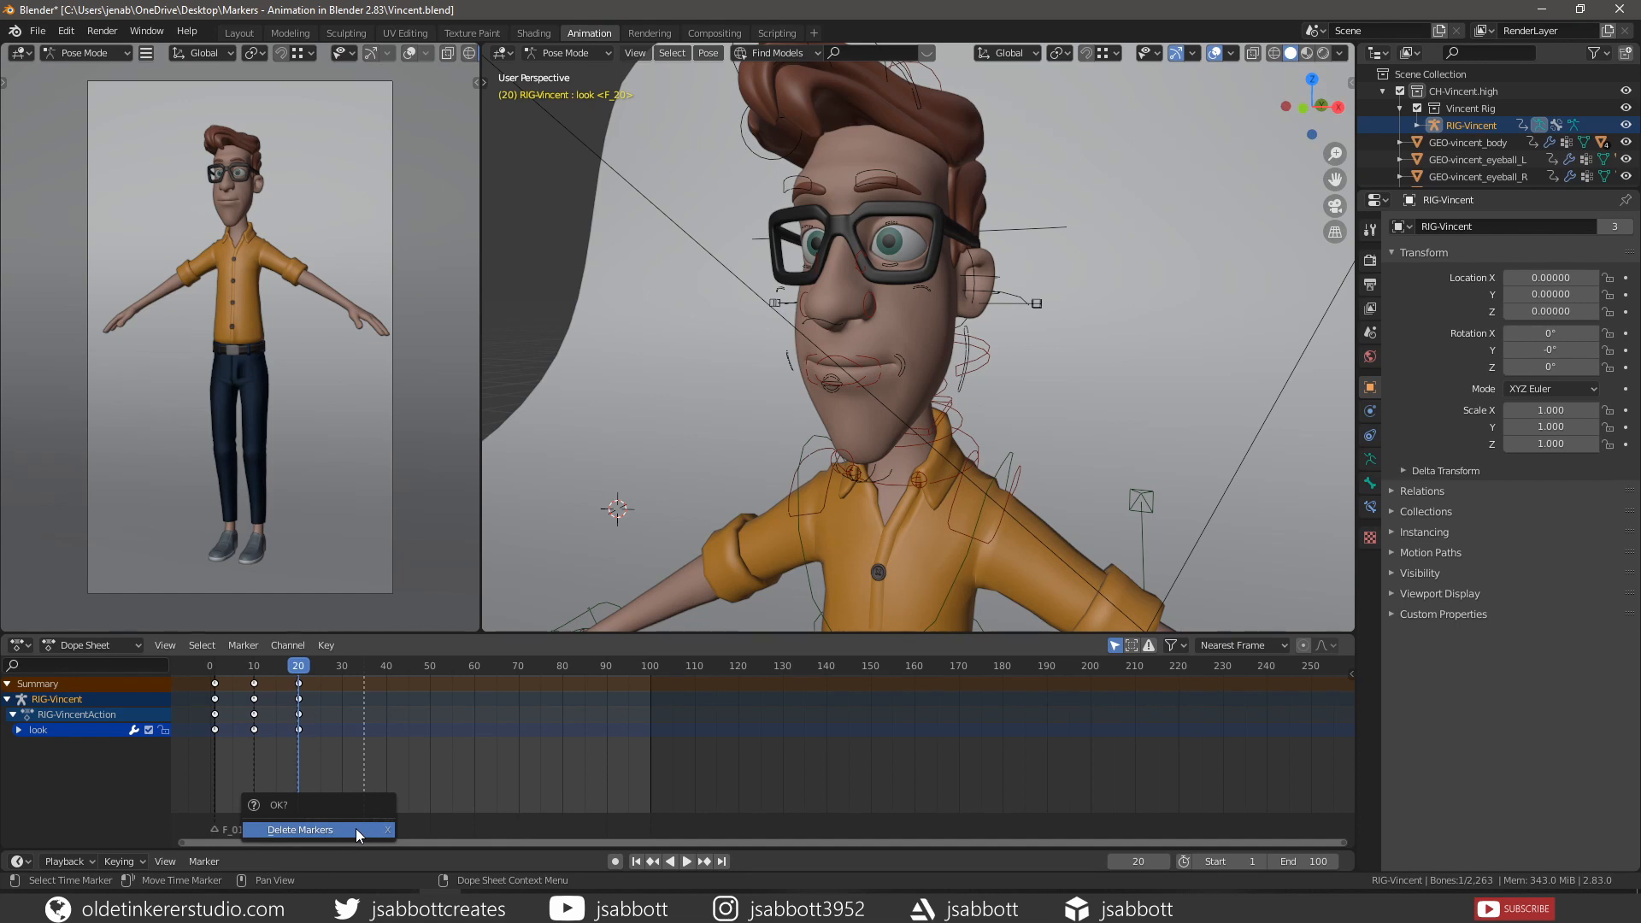
click(356, 828)
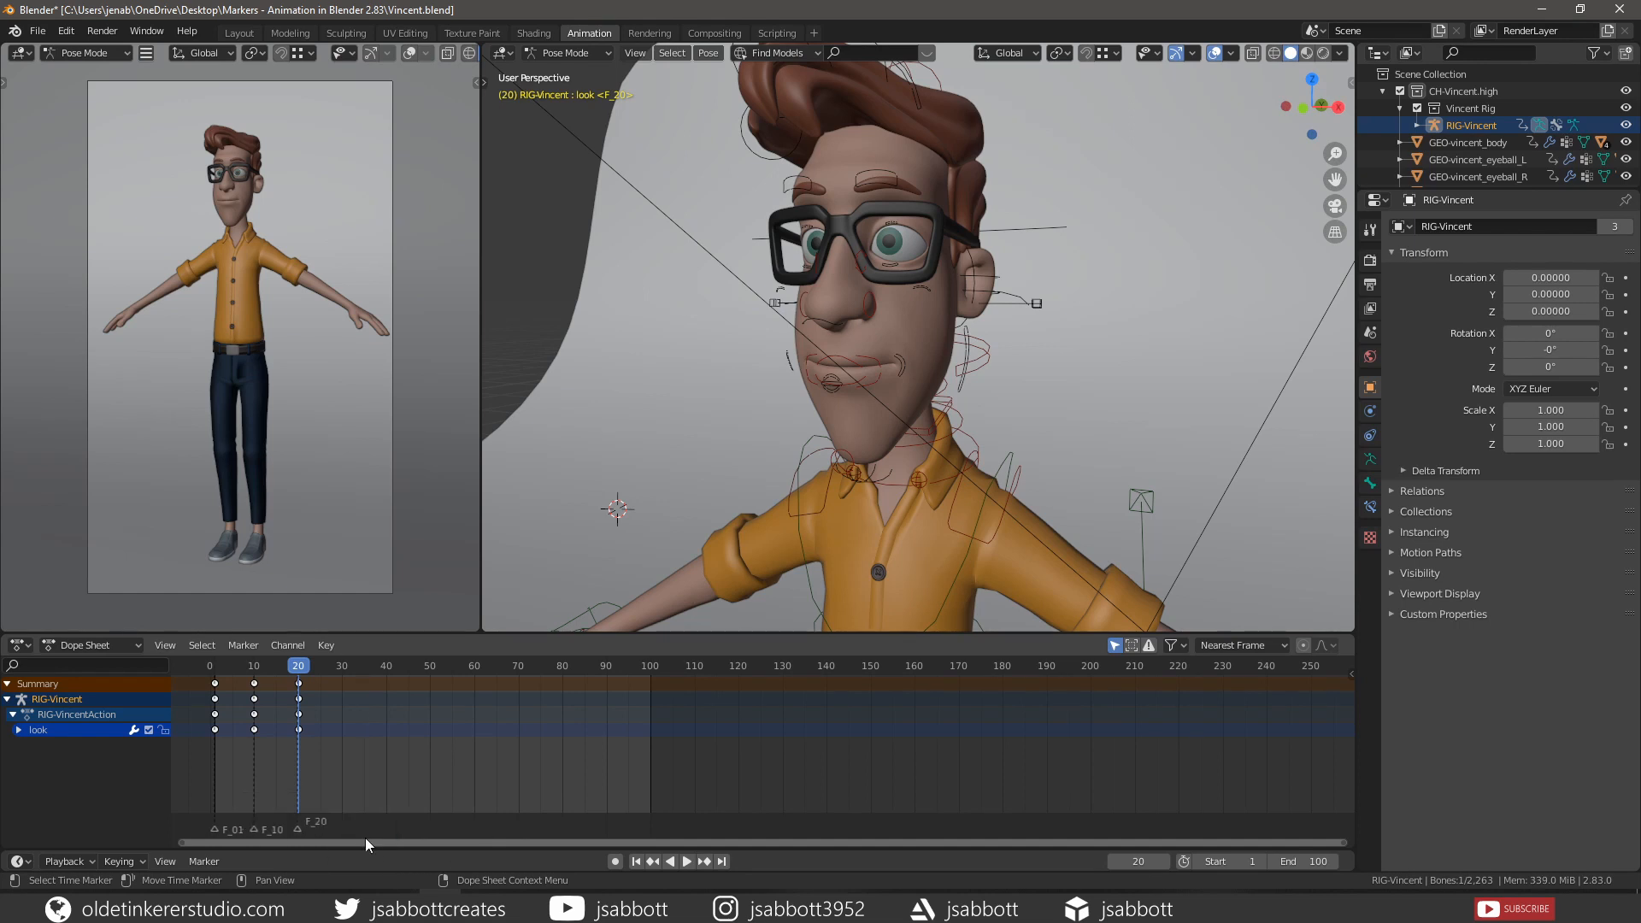
Rename the F_20 marker as "frame 20"
click(297, 827)
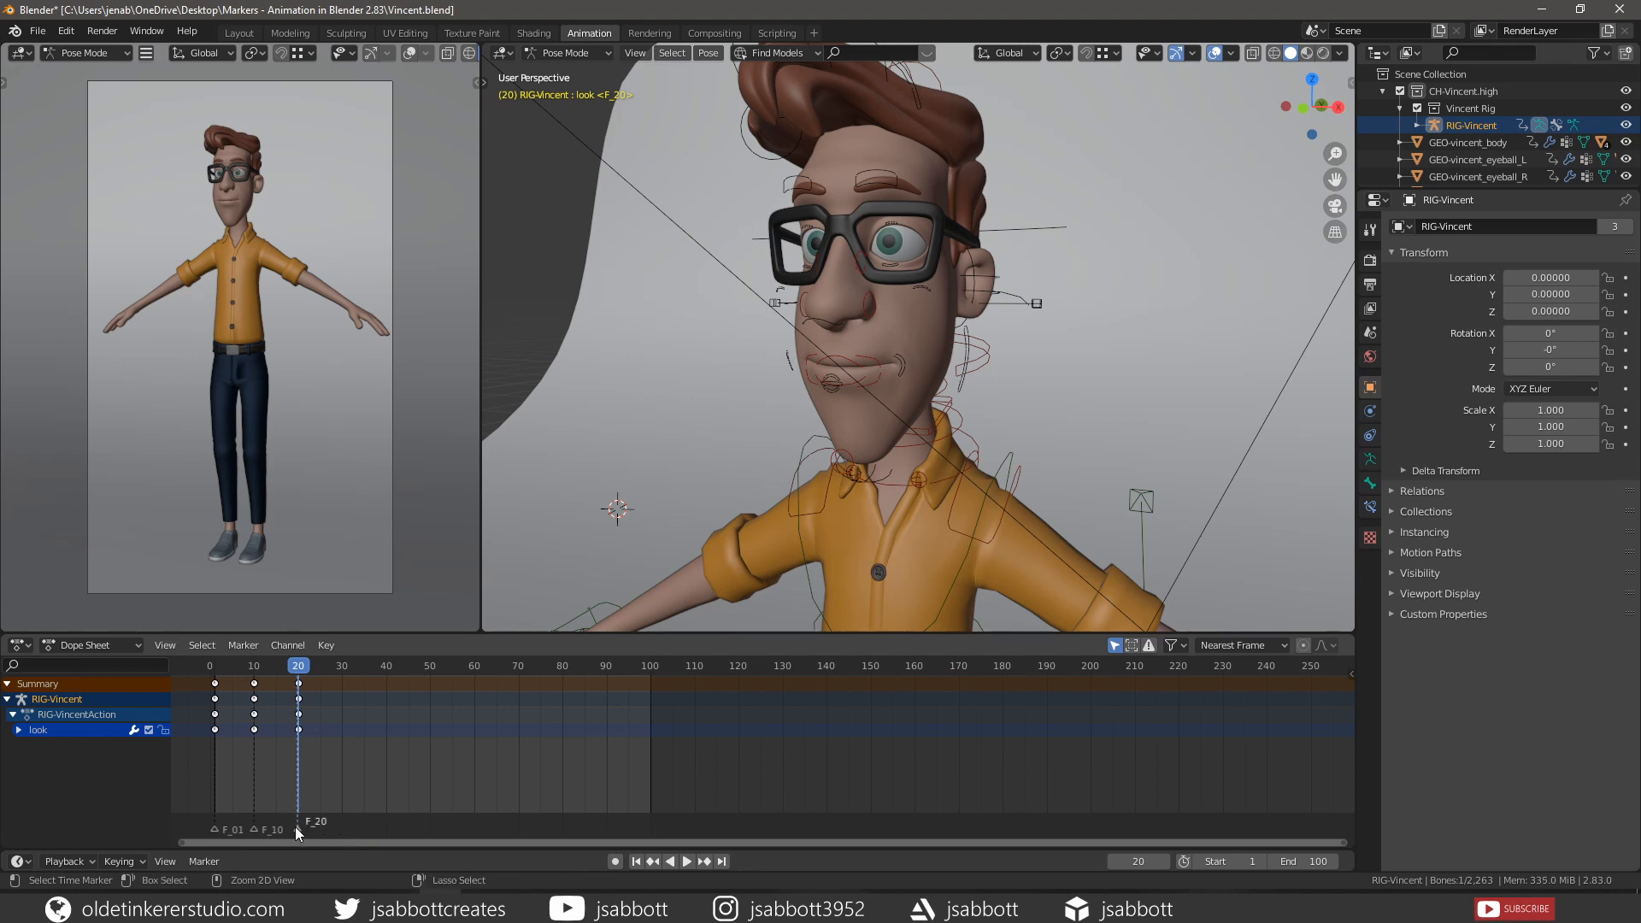
key(ctrl+m)
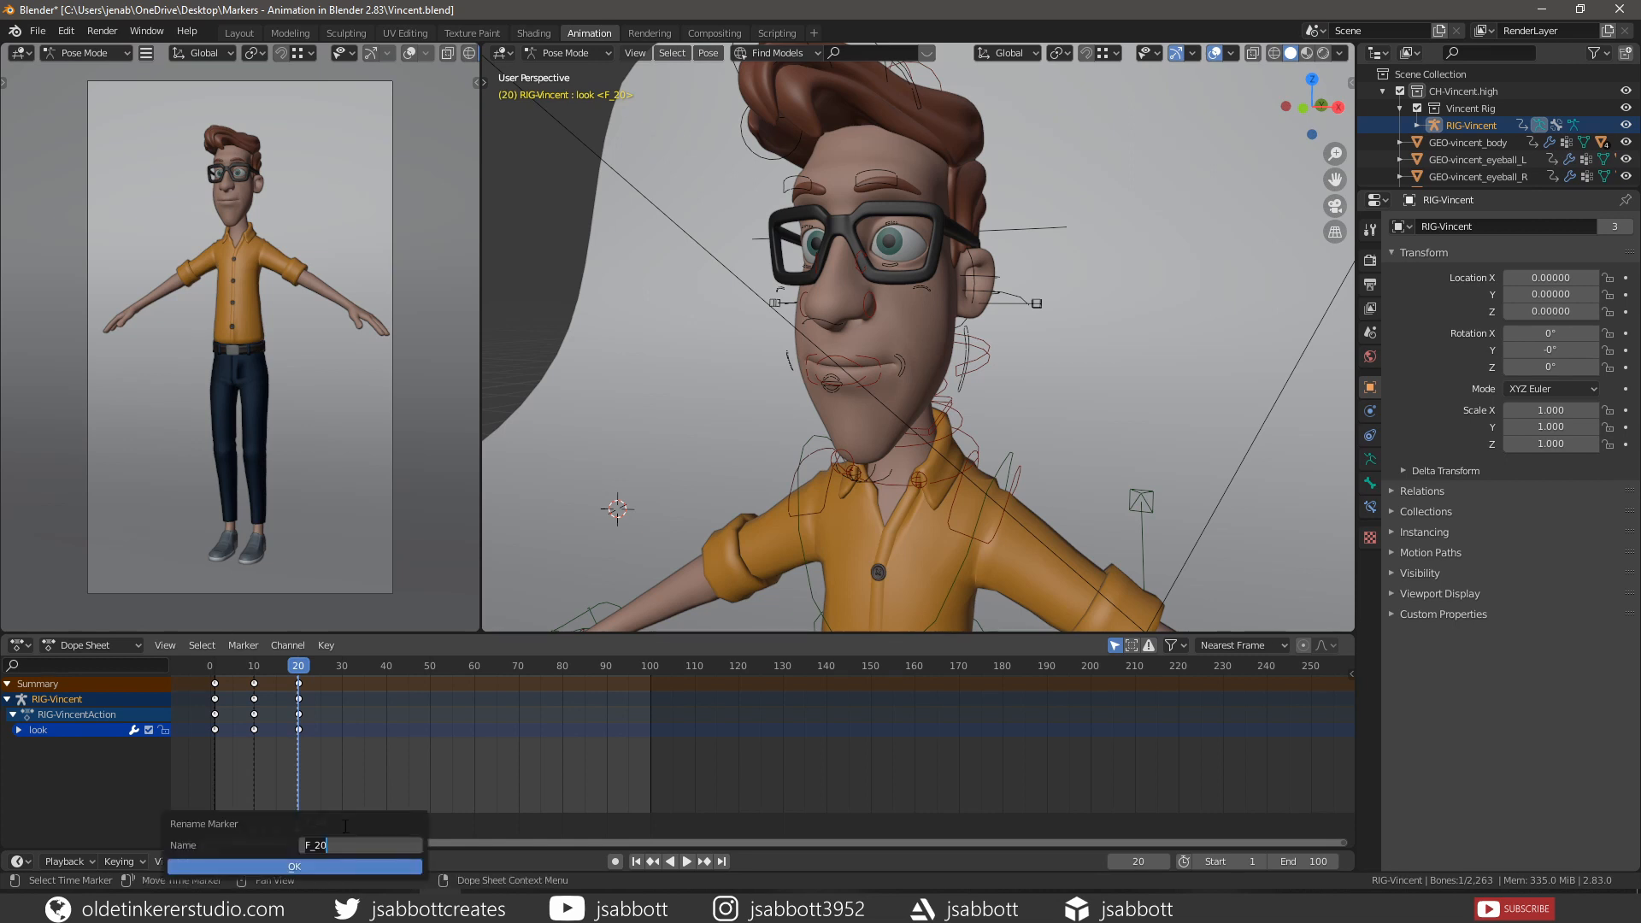
key(BackSpace)
key(BackSpace)
key(BackSpace)
key(BackSpace)
text(frame 20)
click(281, 867)
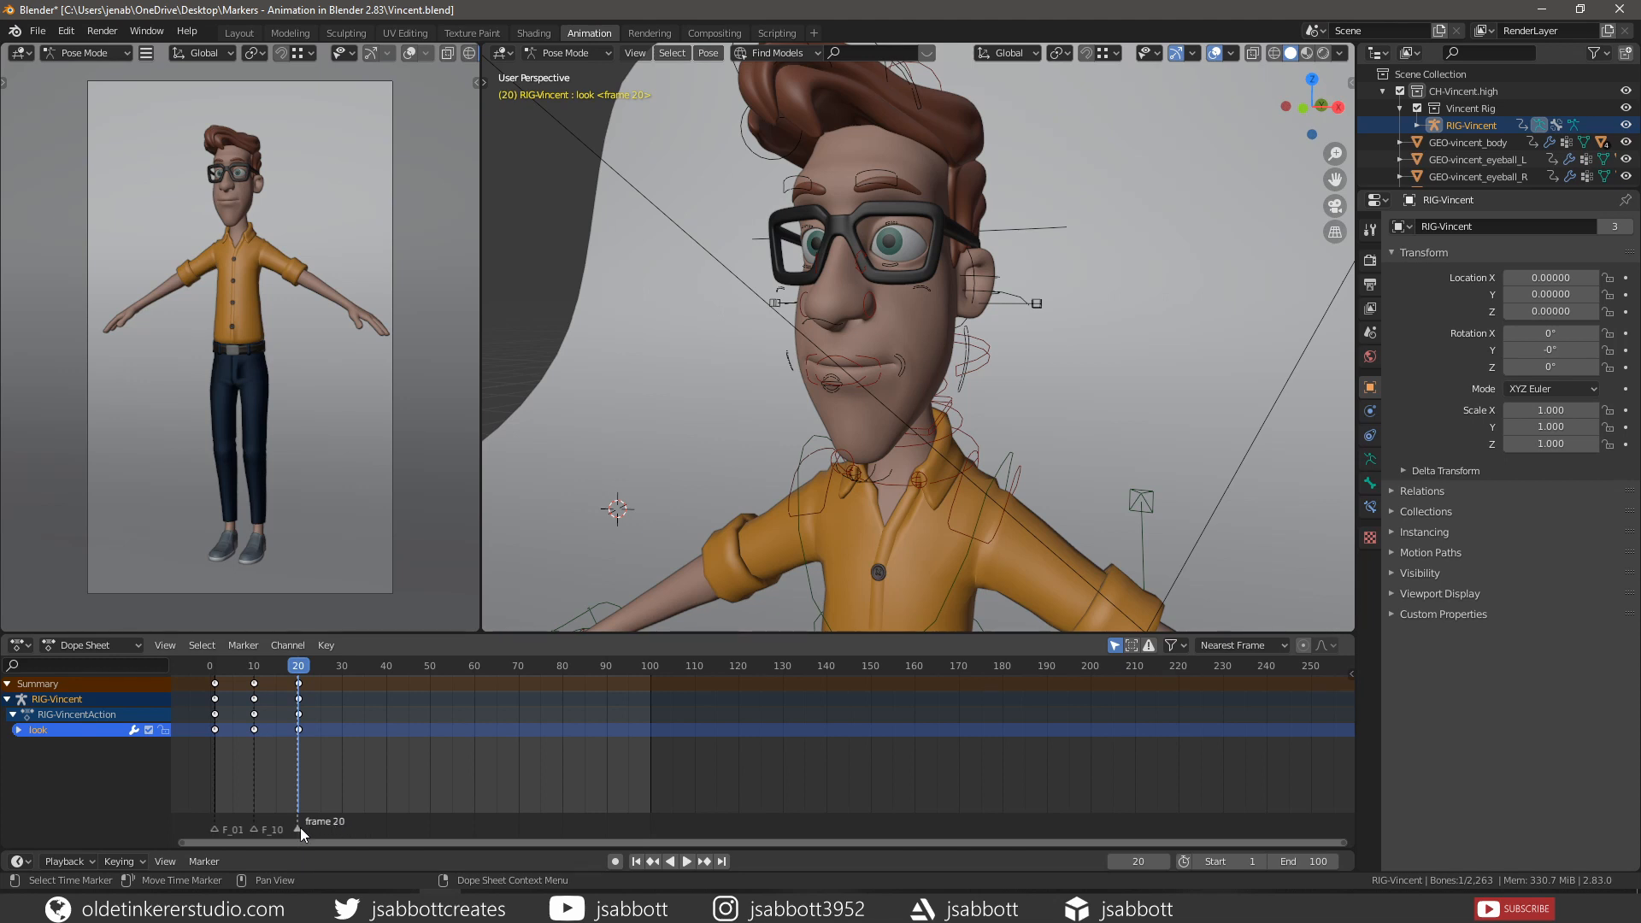
Move the "frame 20" marker to about frame 37, and reposition it at about frame 28
key(g)
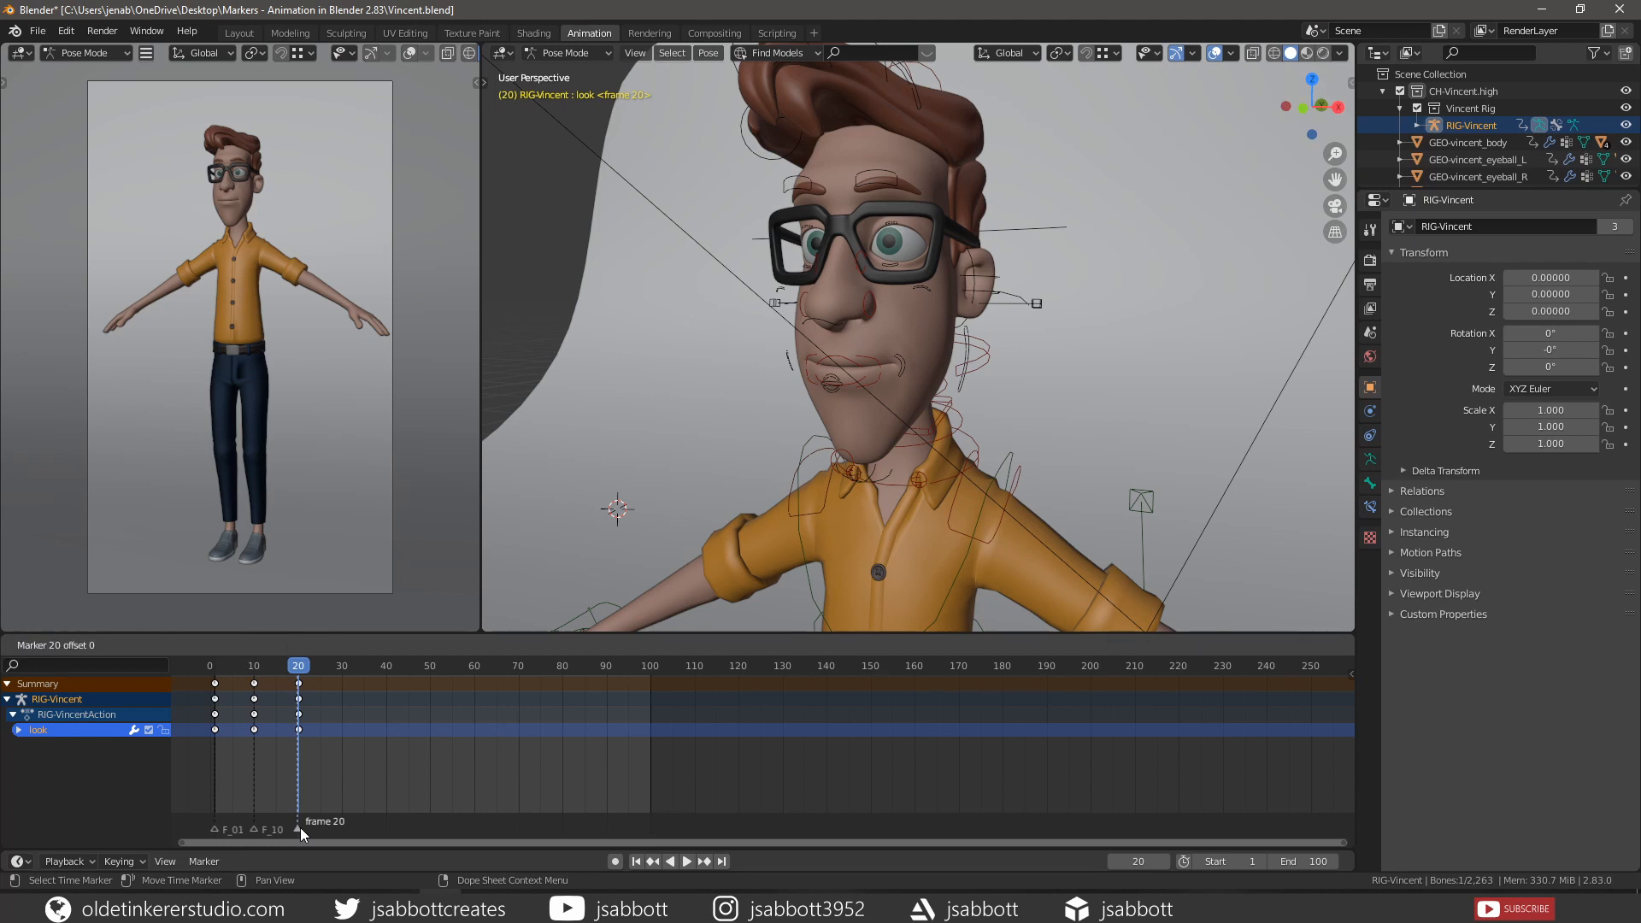
click(376, 828)
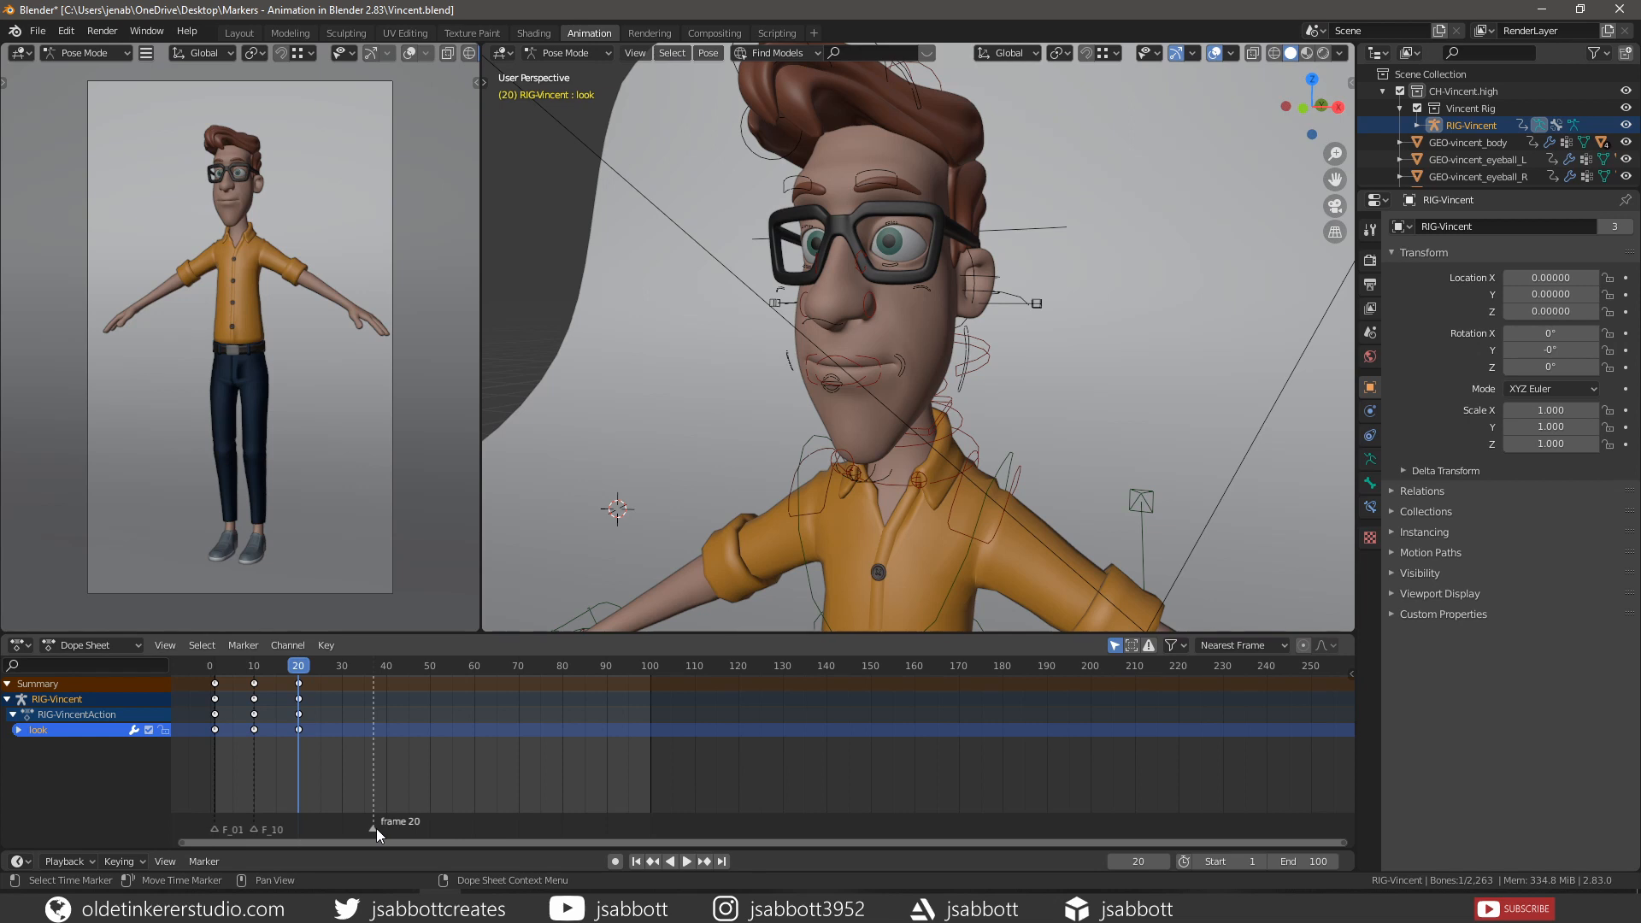
drag(376, 828, 337, 807)
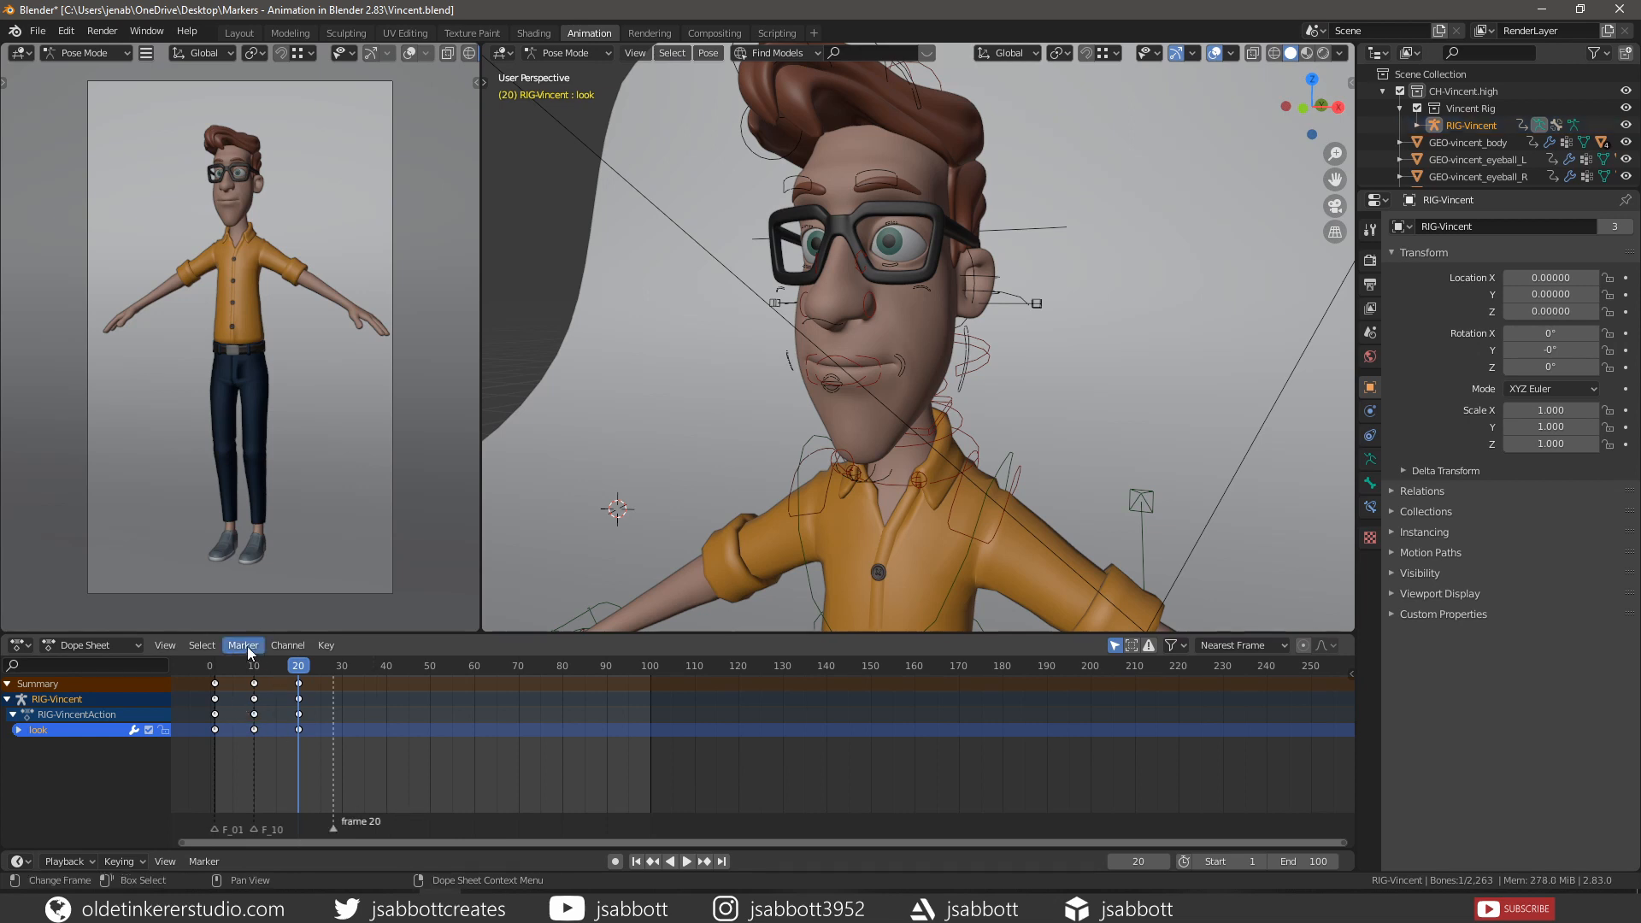
Open the list of marker commands
click(245, 645)
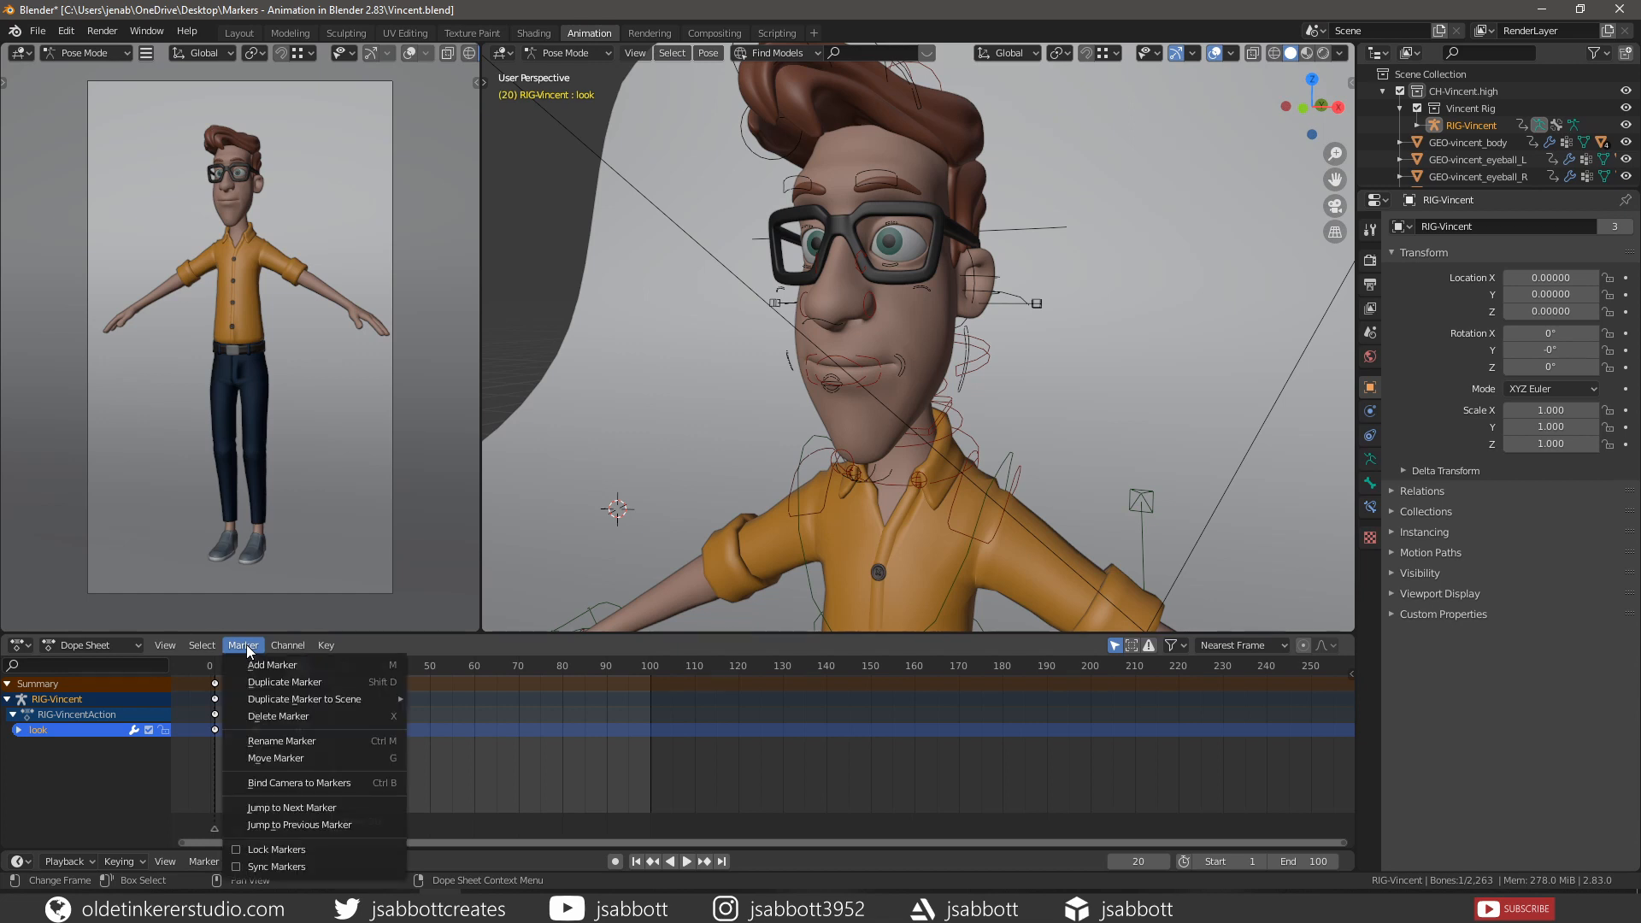